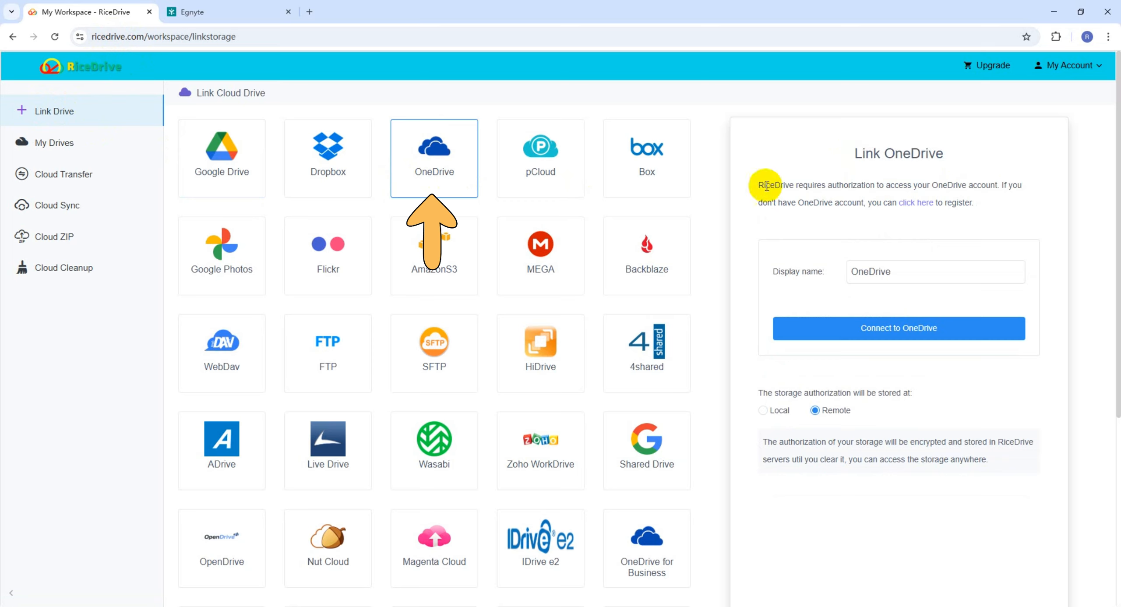
Keep 'OneDrive' as the display name in the Link OneDrive form
{"action": "left_click_drag", "start_coordinate": [853, 270], "coordinate": [904, 269]}
{"action": "left_click", "coordinate": [904, 270]}
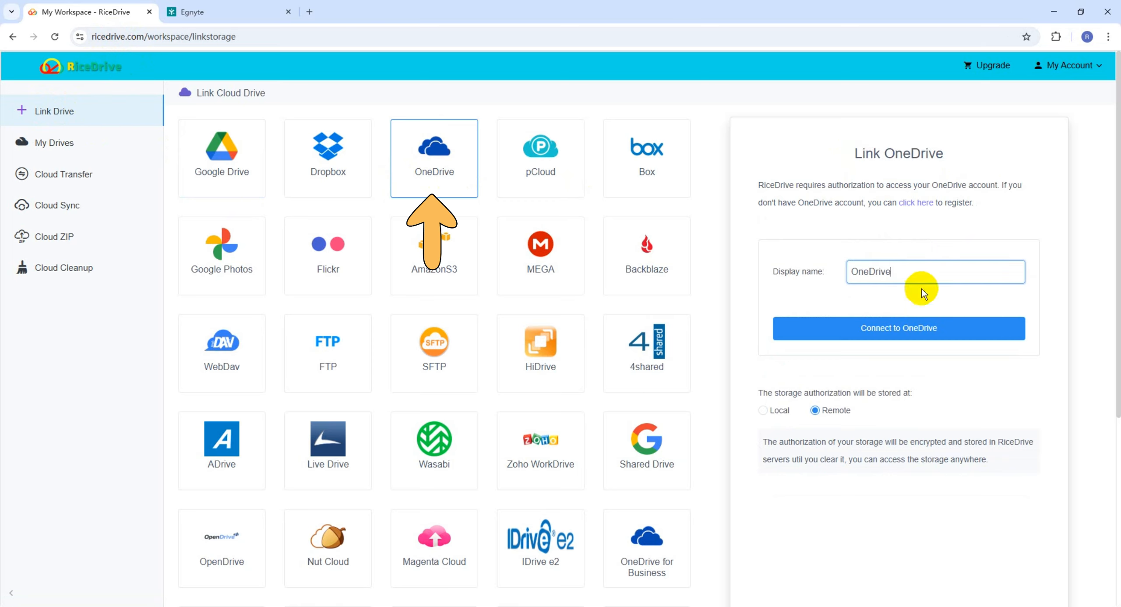
Sign in to Microsoft with the suggested account e-mail and accept RiceDrive's OneDrive access permissions
{"action": "left_click", "coordinate": [908, 328]}
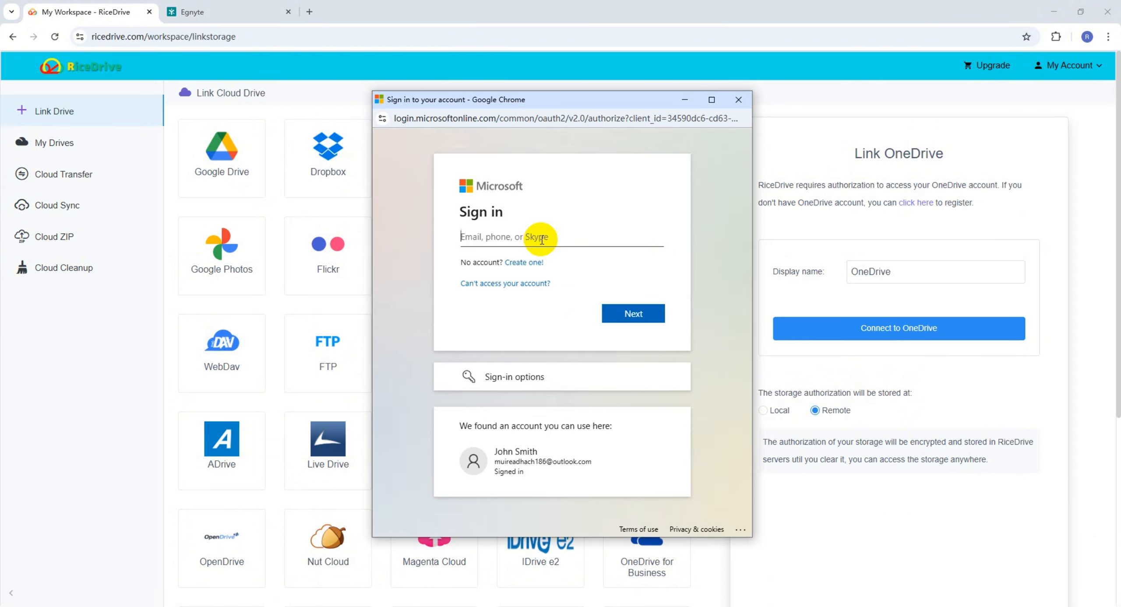
{"action": "left_click", "coordinate": [541, 240]}
{"action": "left_click", "coordinate": [570, 267]}
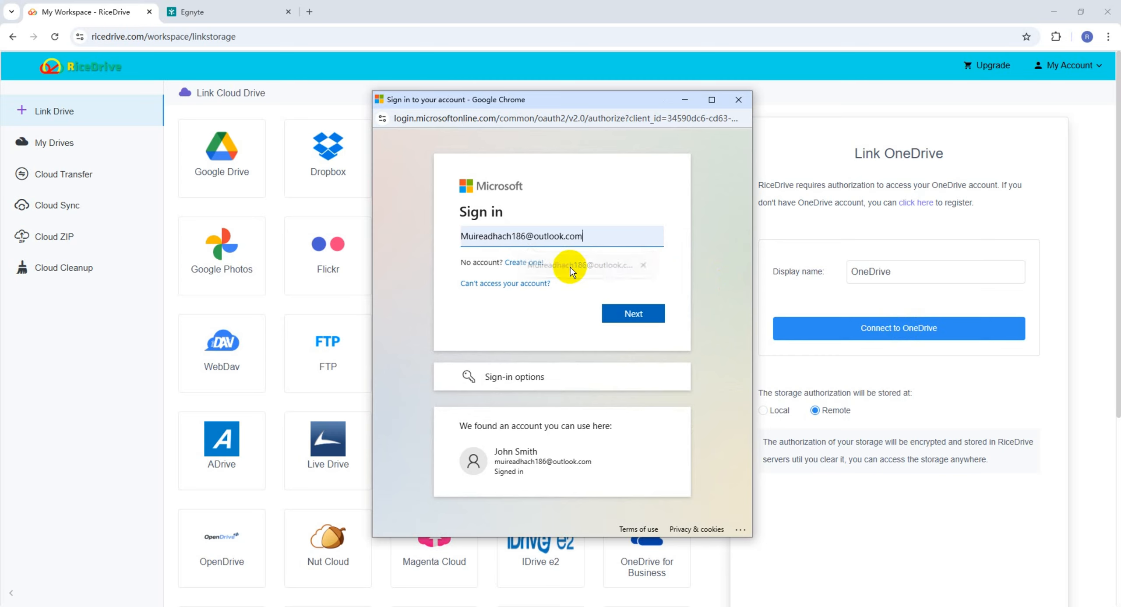
{"action": "left_click", "coordinate": [645, 316]}
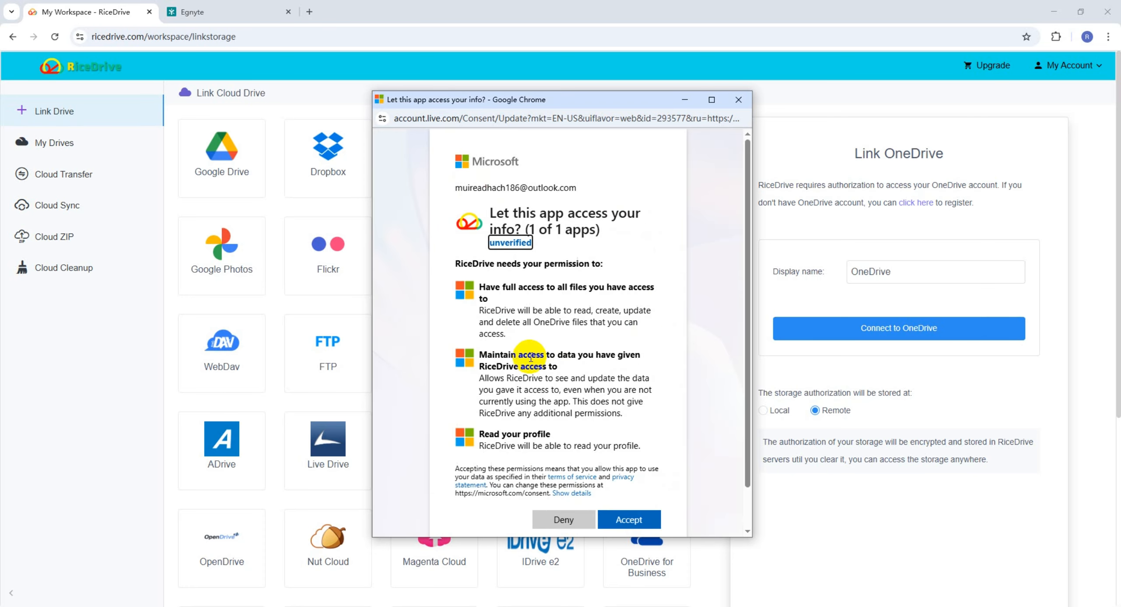
{"action": "left_click", "coordinate": [634, 520]}
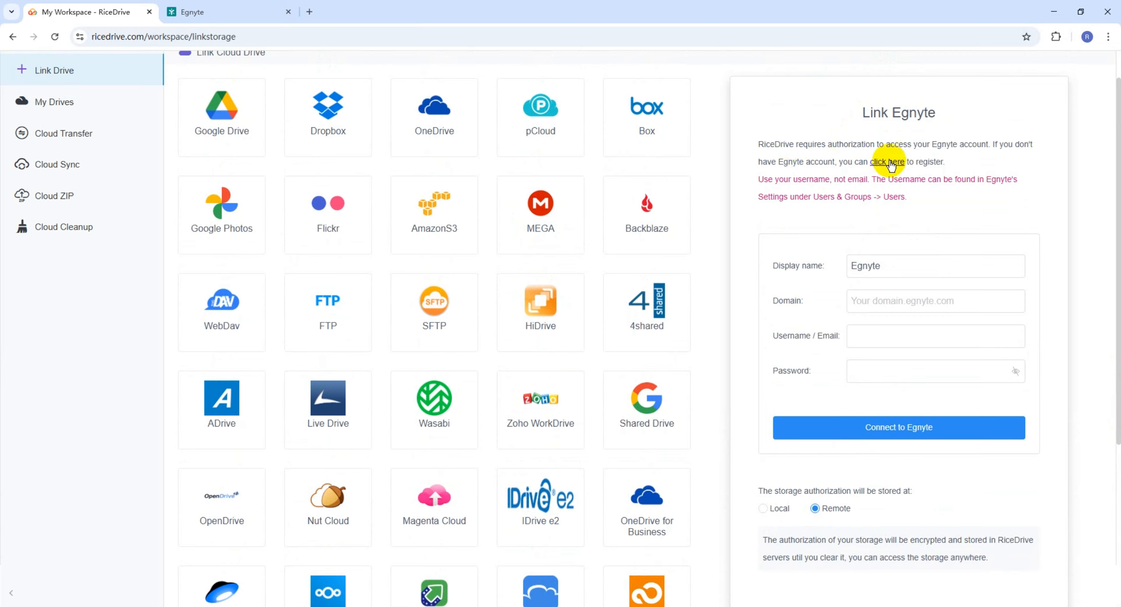
Keep 'Egnyte' as the display name in the Link Egnyte form
{"action": "left_click_drag", "start_coordinate": [890, 270], "coordinate": [853, 269]}
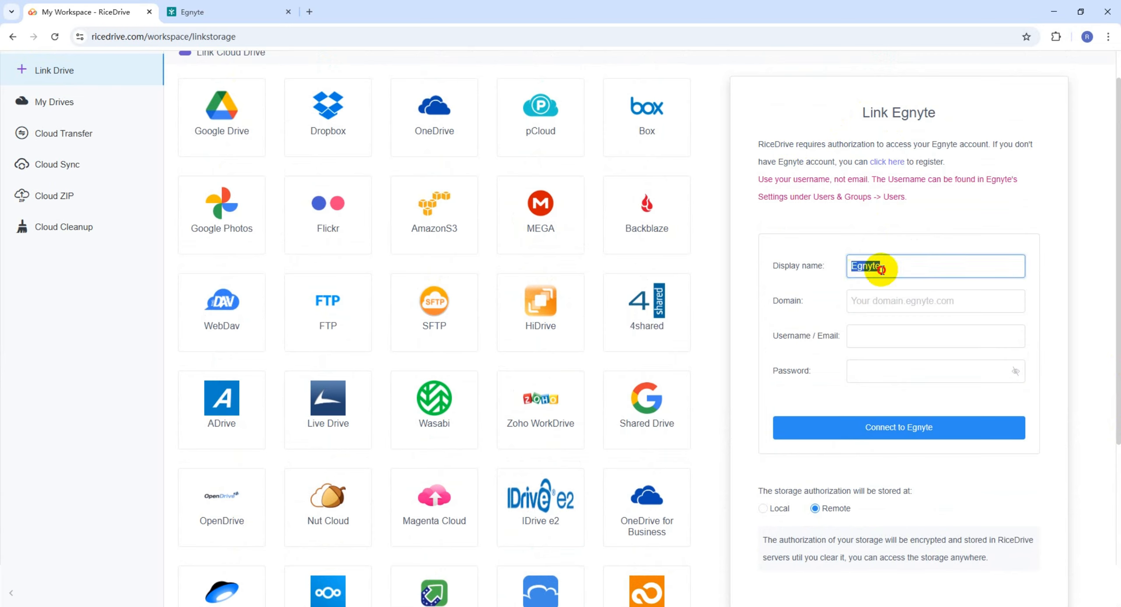
{"action": "left_click", "coordinate": [881, 270]}
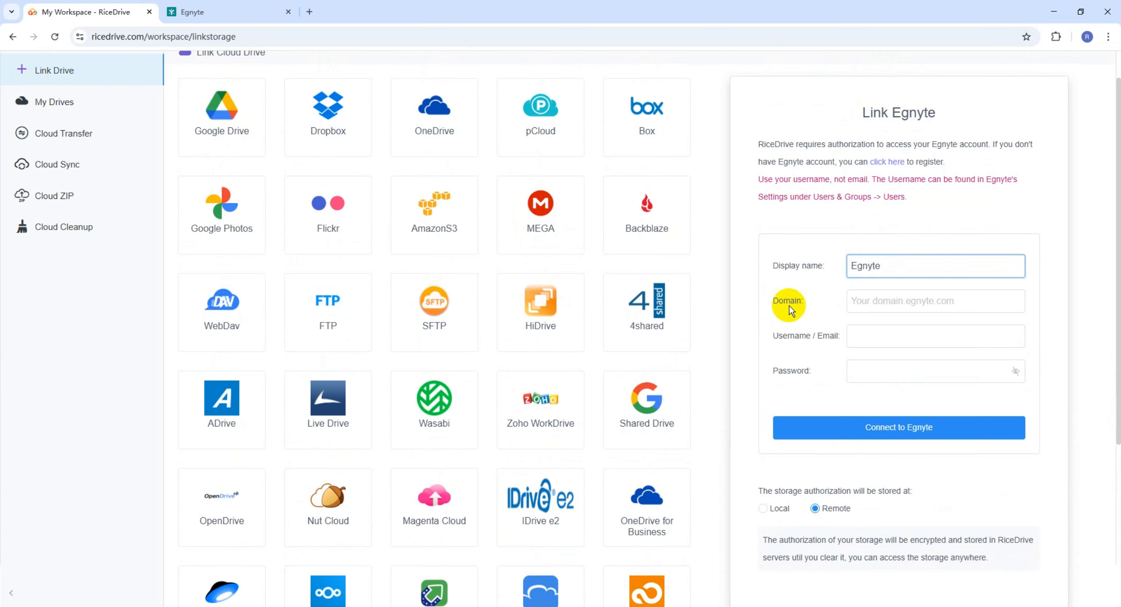
In Egnyte's Settings > Configuration > Applications, enable SFTP (SSH-based FTP) and save the changes
{"action": "left_click", "coordinate": [213, 15]}
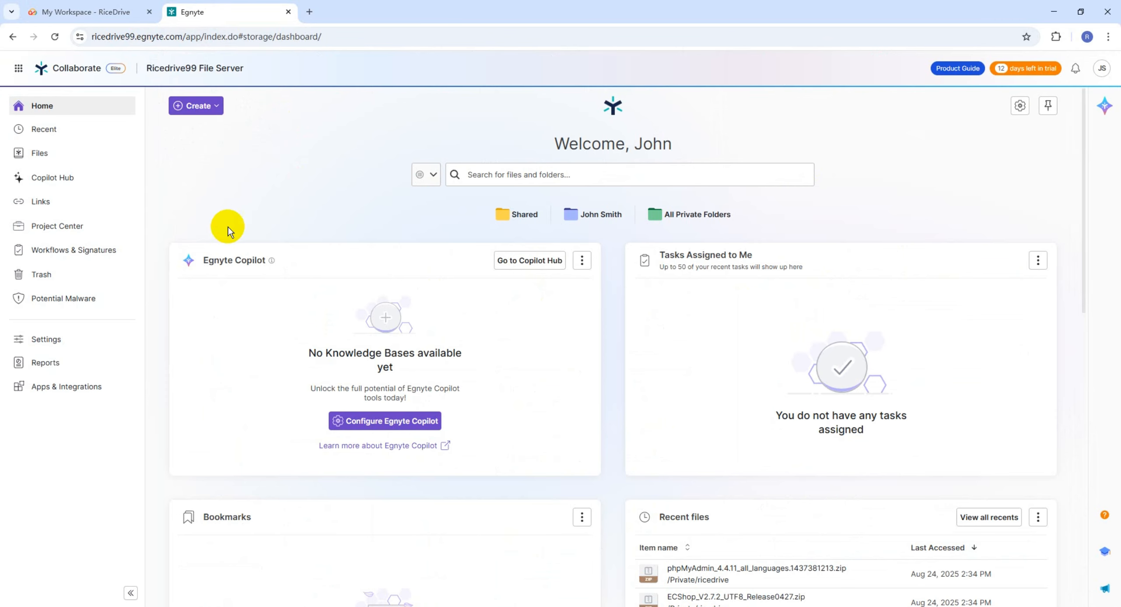
{"action": "left_click", "coordinate": [51, 345]}
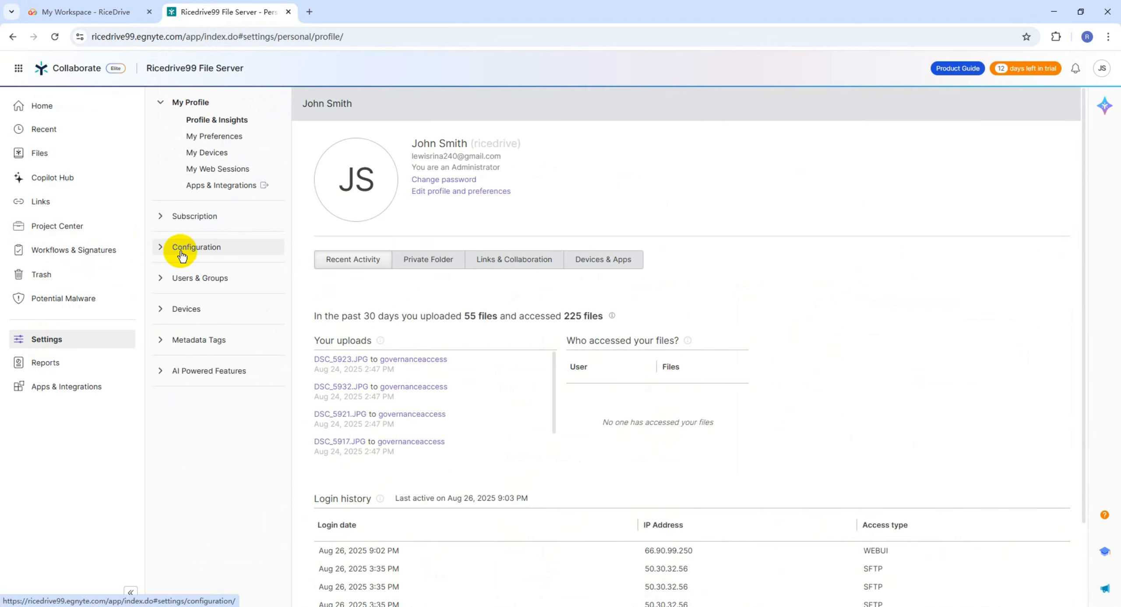
{"action": "left_click", "coordinate": [197, 247]}
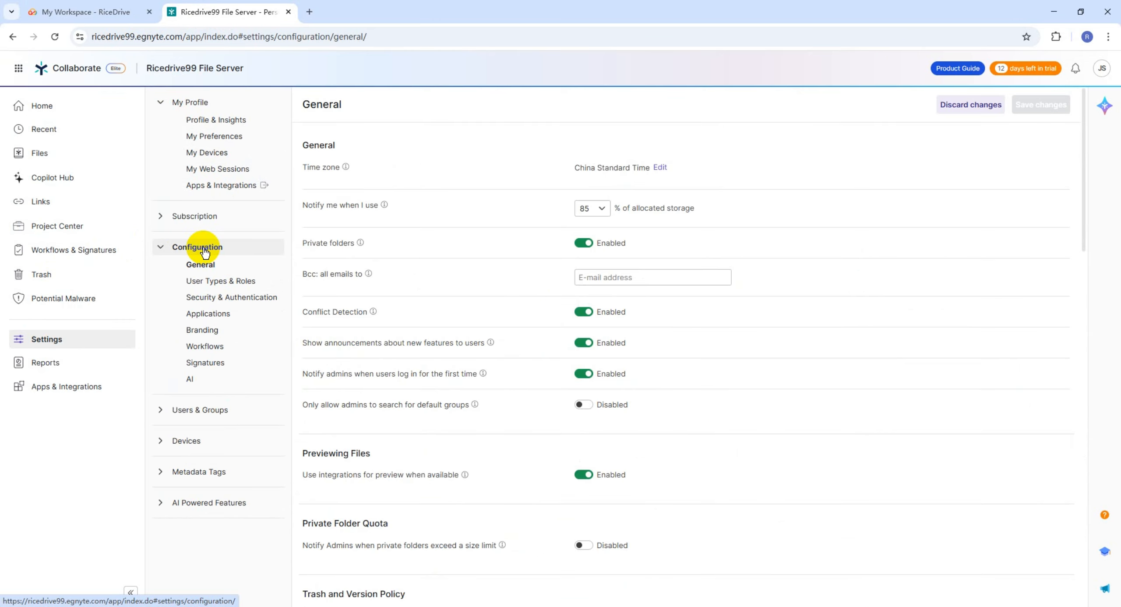
{"action": "left_click", "coordinate": [209, 317]}
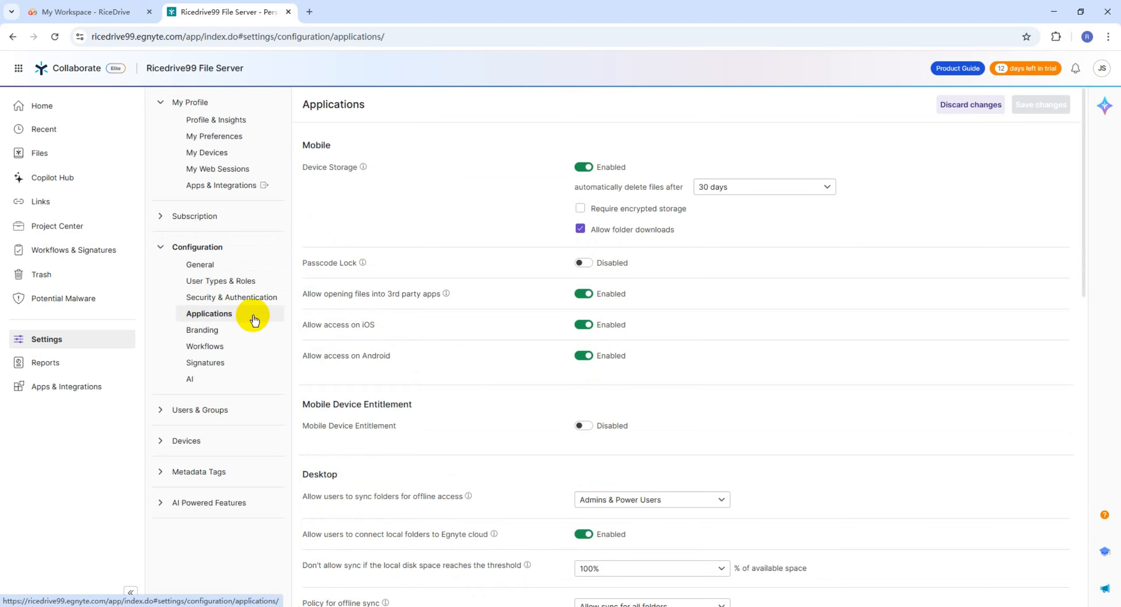
{"action": "left_click_drag", "start_coordinate": [1086, 282], "coordinate": [1063, 537]}
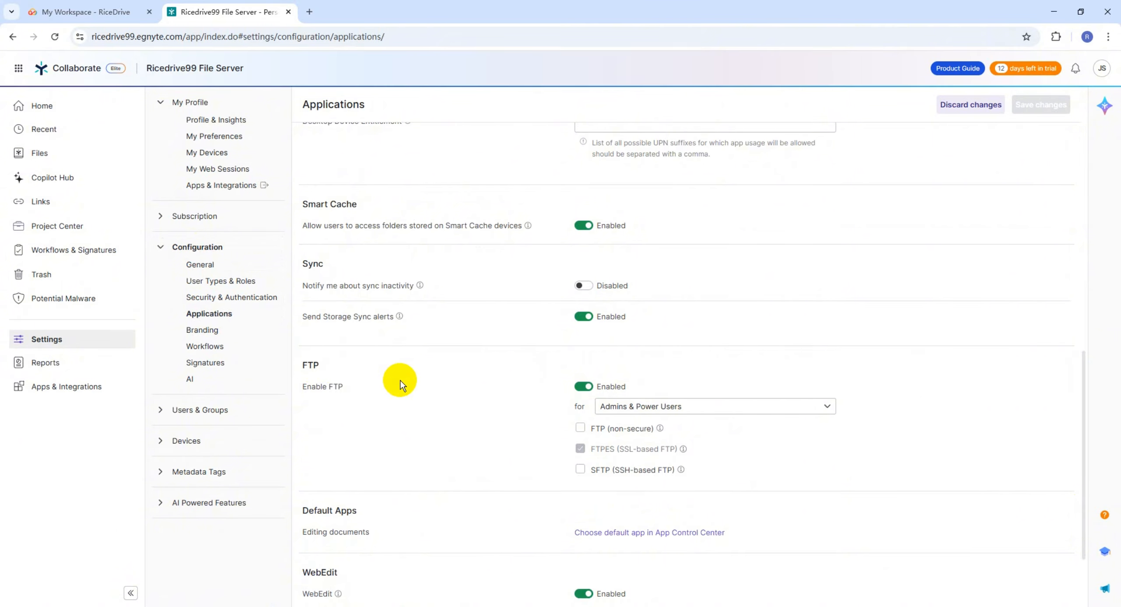
{"action": "left_click", "coordinate": [577, 471]}
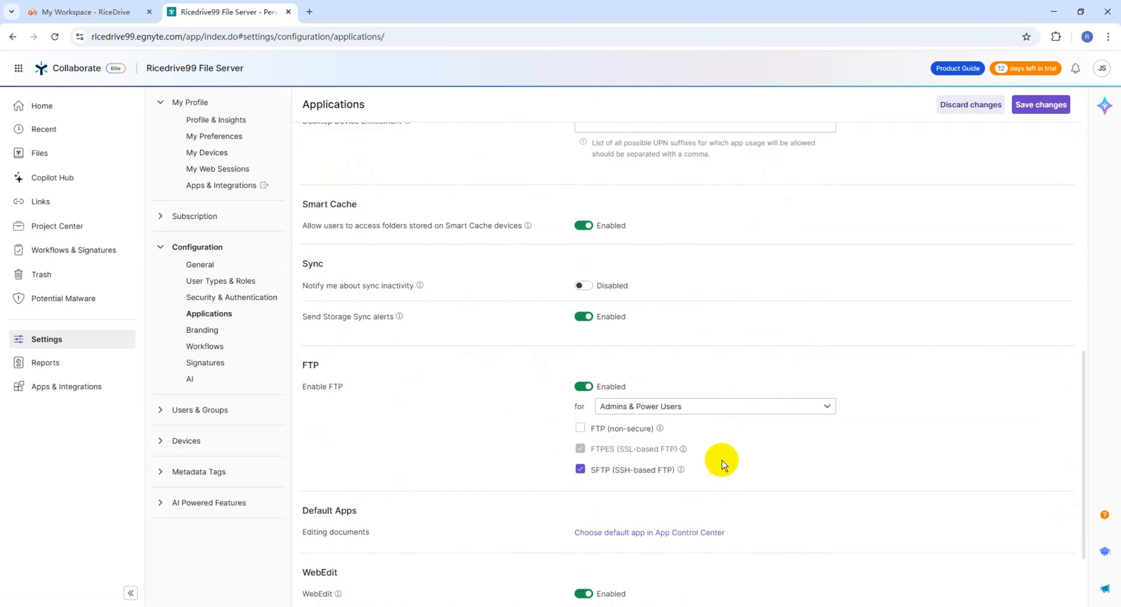
{"action": "left_click", "coordinate": [1042, 108]}
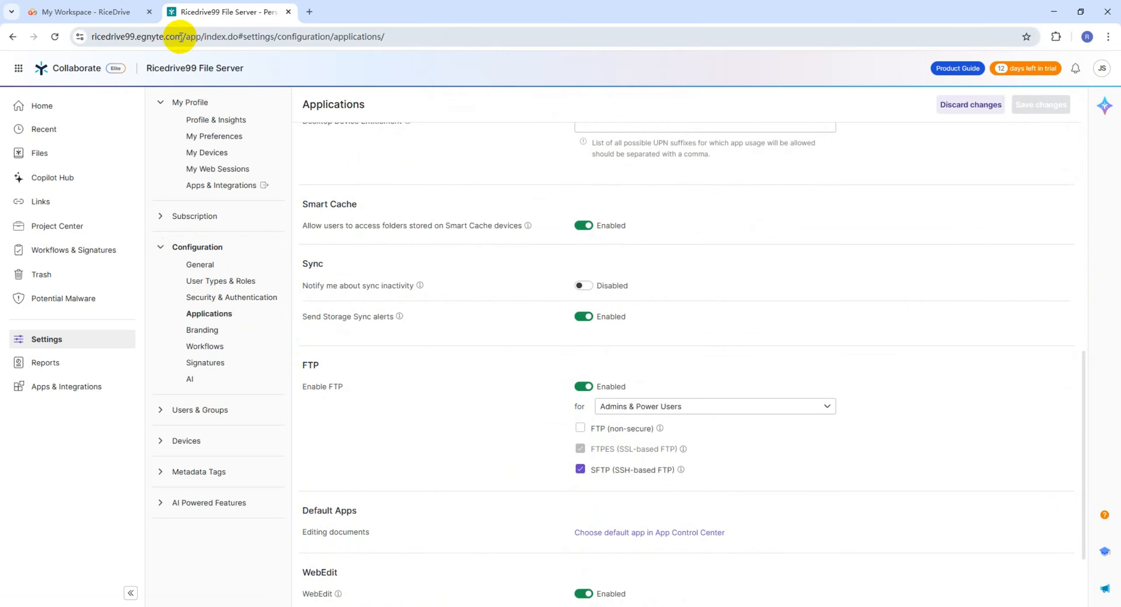
Copy the Egnyte domain from the address bar and return to the RiceDrive tab
{"action": "left_click_drag", "start_coordinate": [182, 37], "coordinate": [212, 37]}
{"action": "key", "text": "ctrl+c"}
{"action": "left_click", "coordinate": [124, 36]}
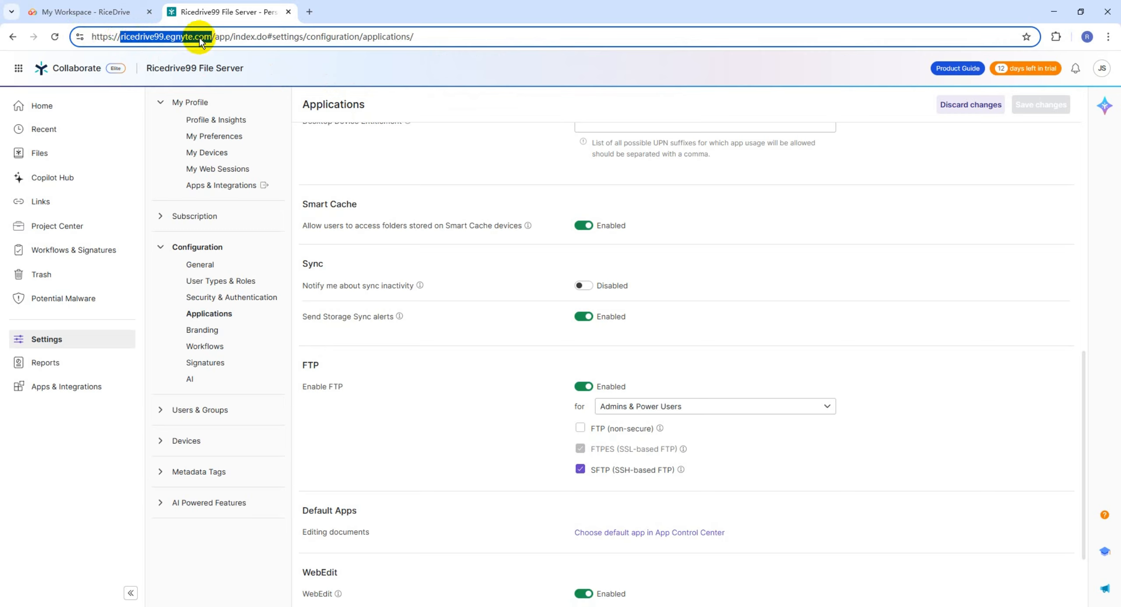
{"action": "left_click", "coordinate": [107, 12]}
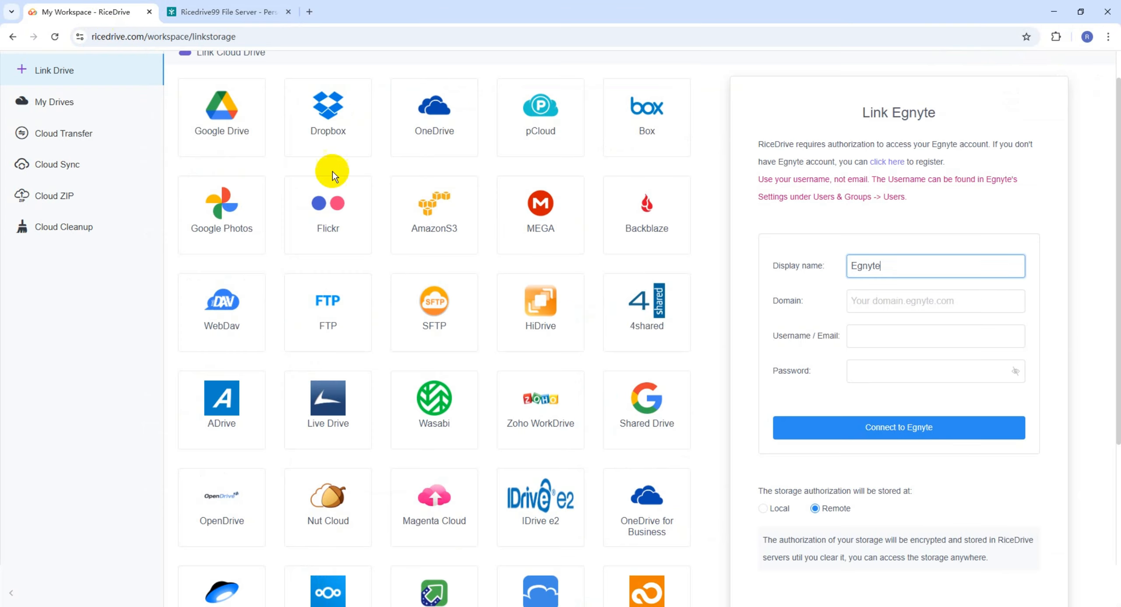
Paste the ricedrive99.egnyte.com domain, enter the username and password, and connect to Egnyte
{"action": "left_click", "coordinate": [867, 301]}
{"action": "key", "text": "ctrl+v"}
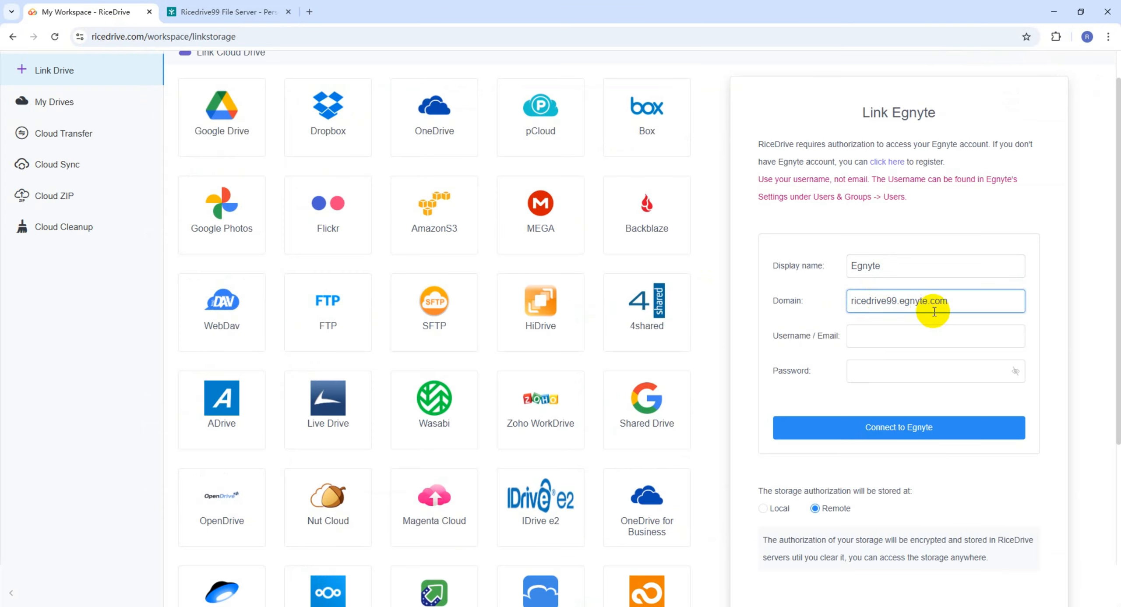
{"action": "left_click", "coordinate": [869, 335]}
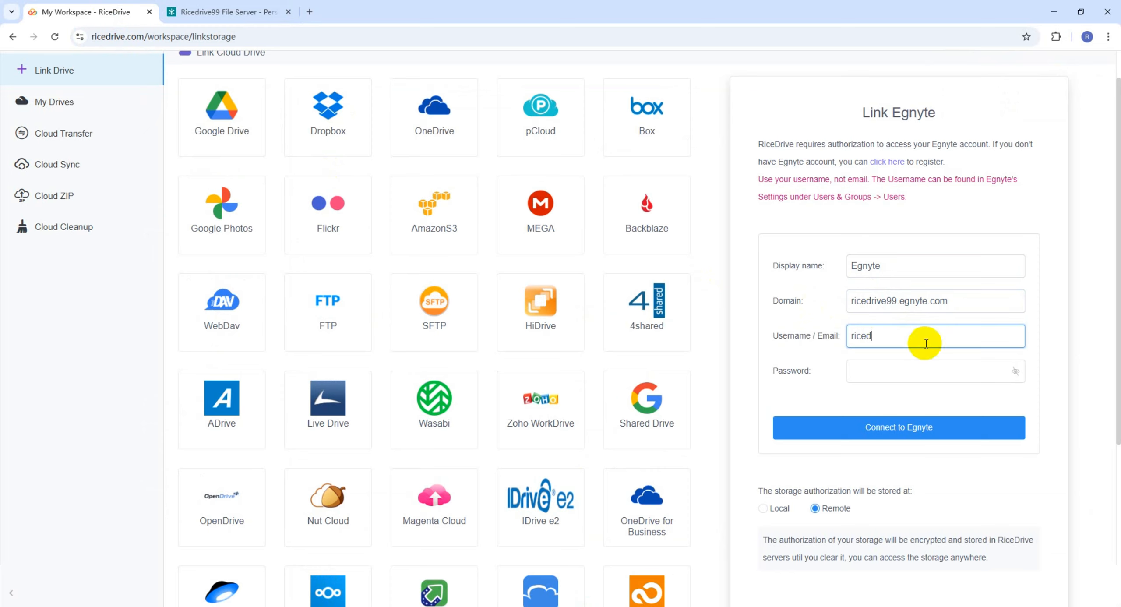
{"action": "left_click", "coordinate": [907, 369]}
{"action": "type", "text": "Ri"}
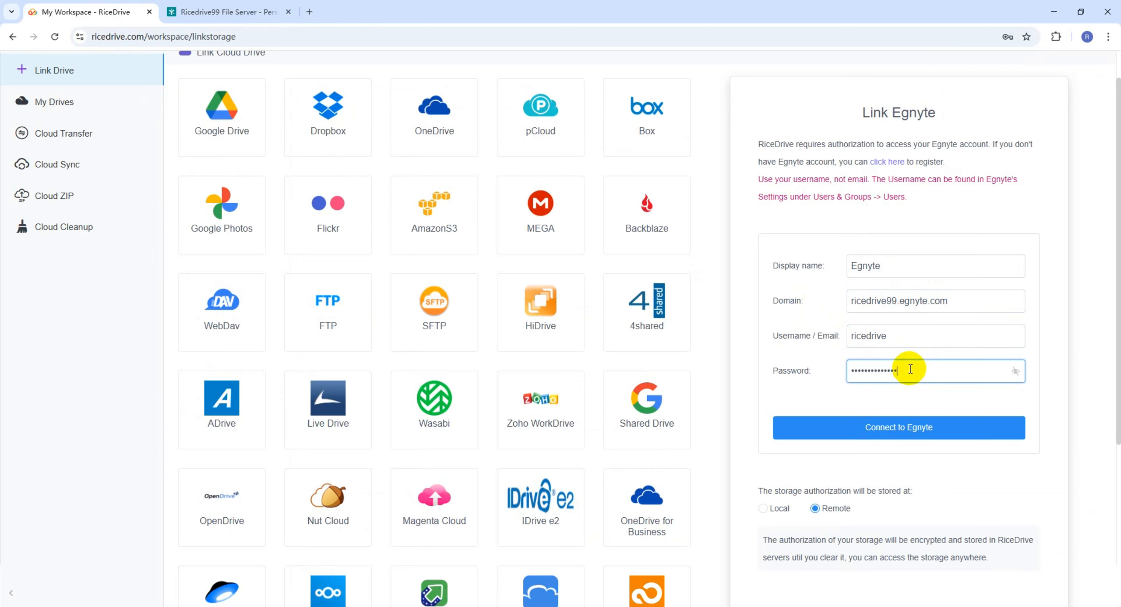
{"action": "left_click", "coordinate": [905, 429]}
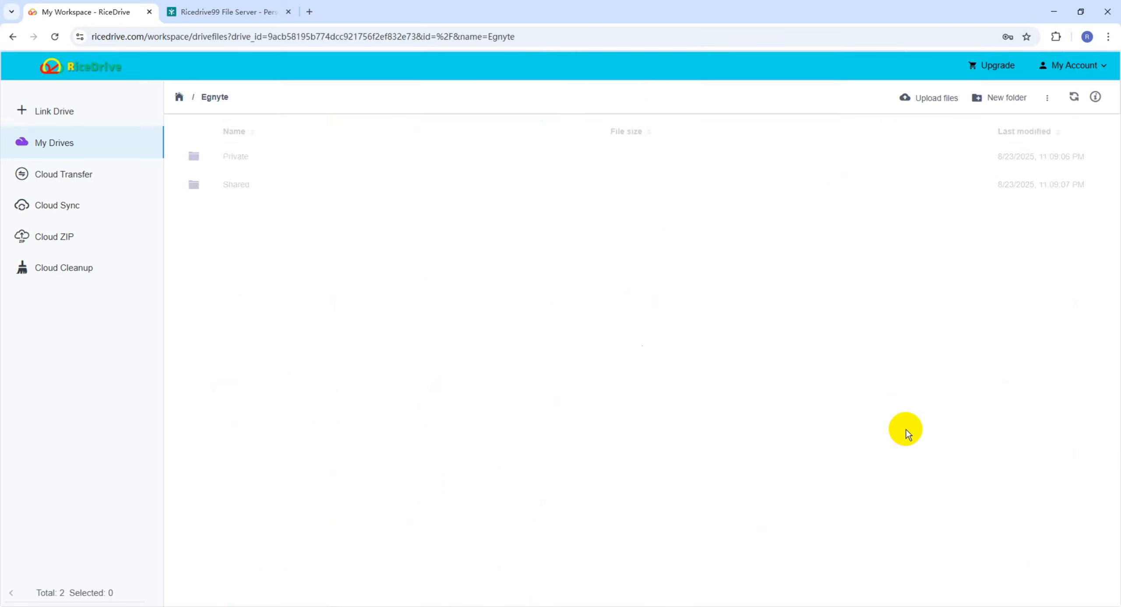
Browse the Egnyte Private folder, its ricedrive folder and governanceaccess > Photos
{"action": "left_click", "coordinate": [328, 158]}
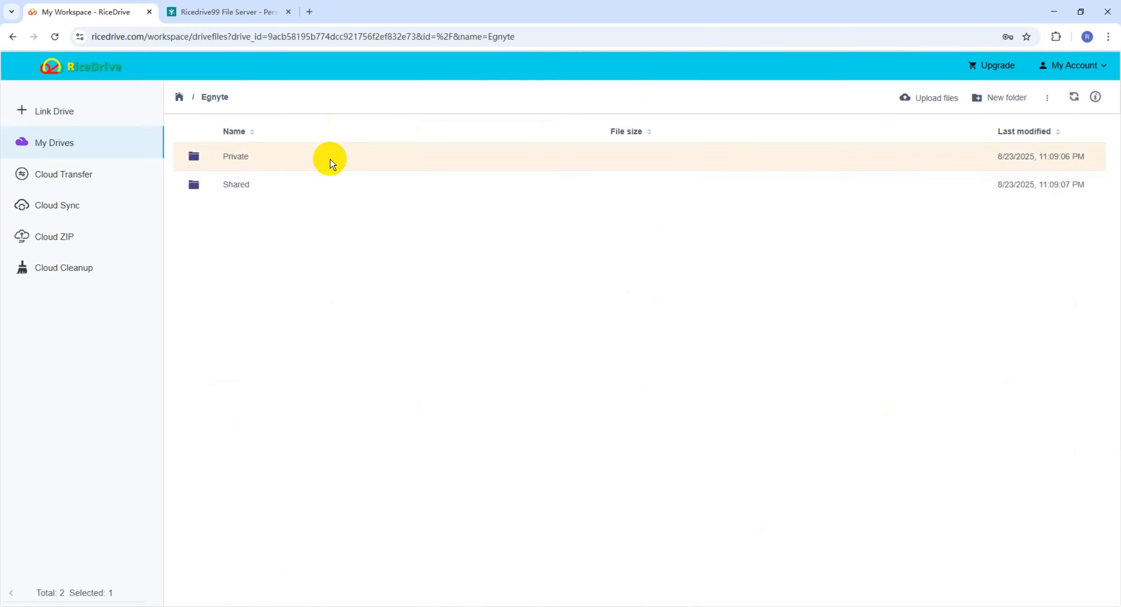
{"action": "double_click", "coordinate": [237, 156]}
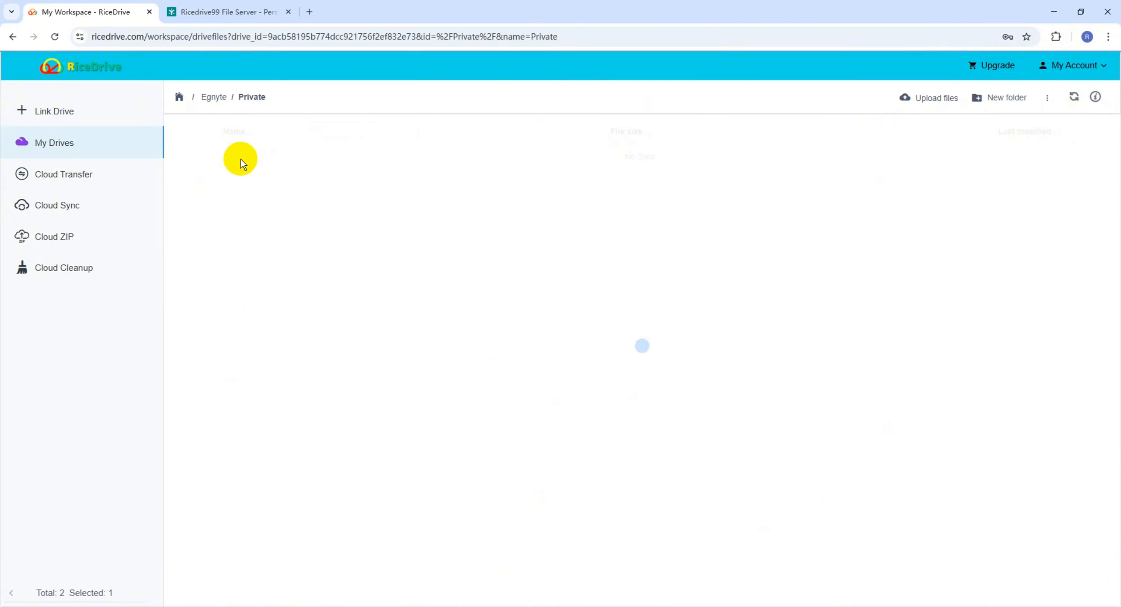
{"action": "left_click", "coordinate": [241, 186]}
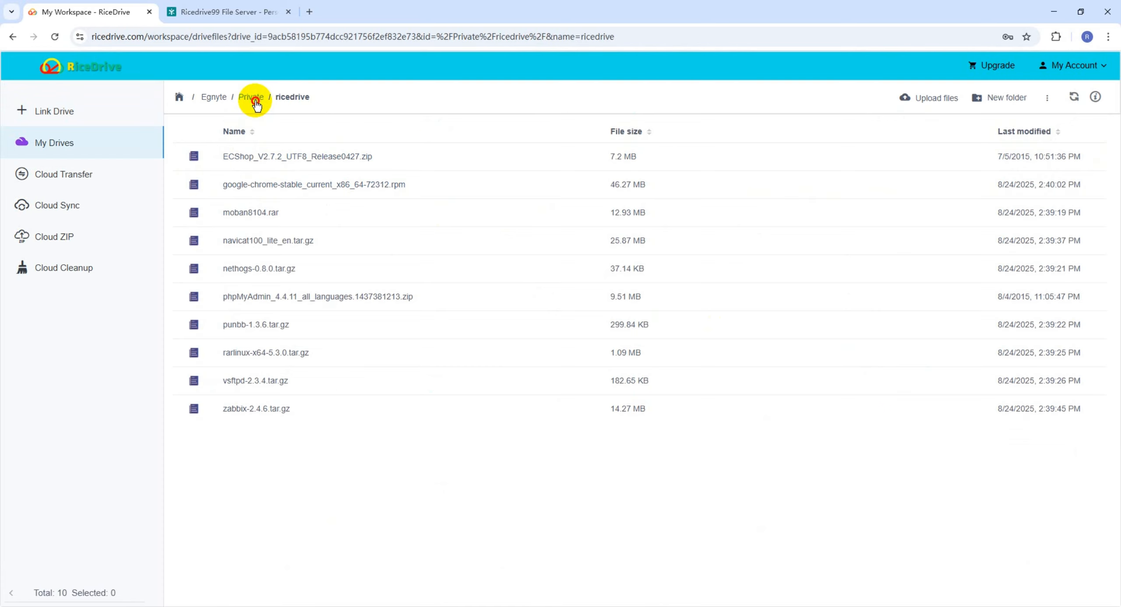
{"action": "left_click", "coordinate": [254, 98]}
{"action": "double_click", "coordinate": [245, 154]}
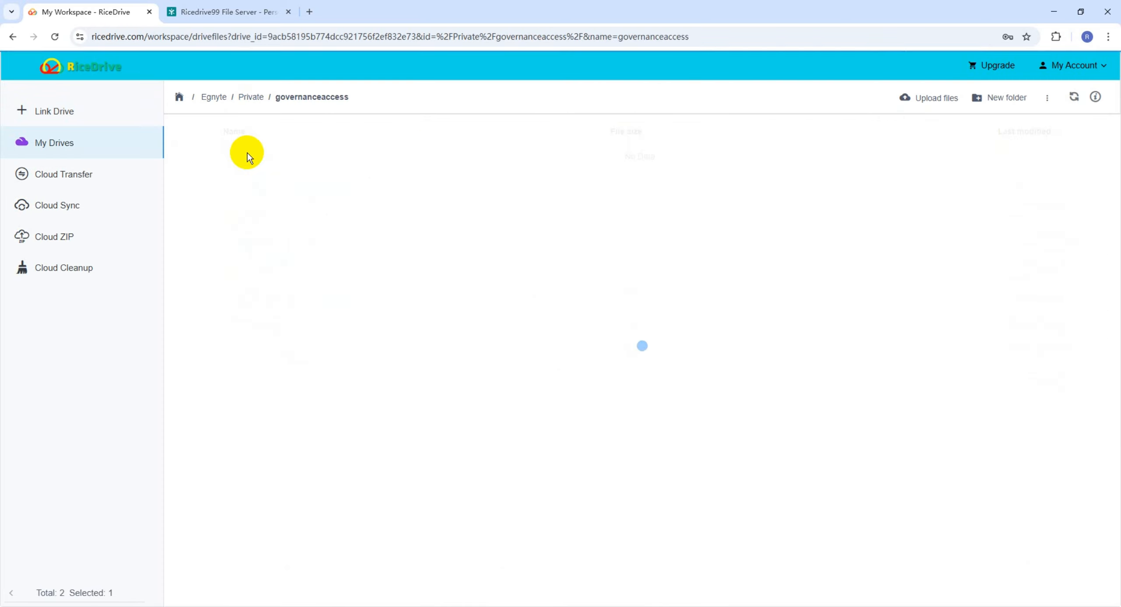
{"action": "double_click", "coordinate": [242, 155]}
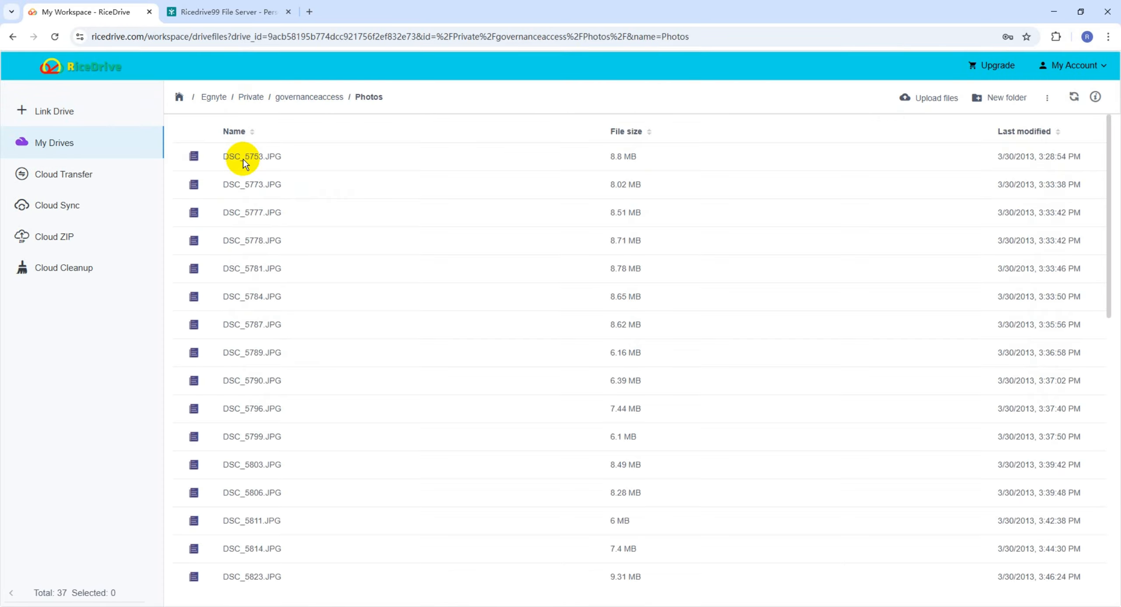
Navigate back up the breadcrumbs through Private and Egnyte to My Drives
{"action": "left_click", "coordinate": [320, 97]}
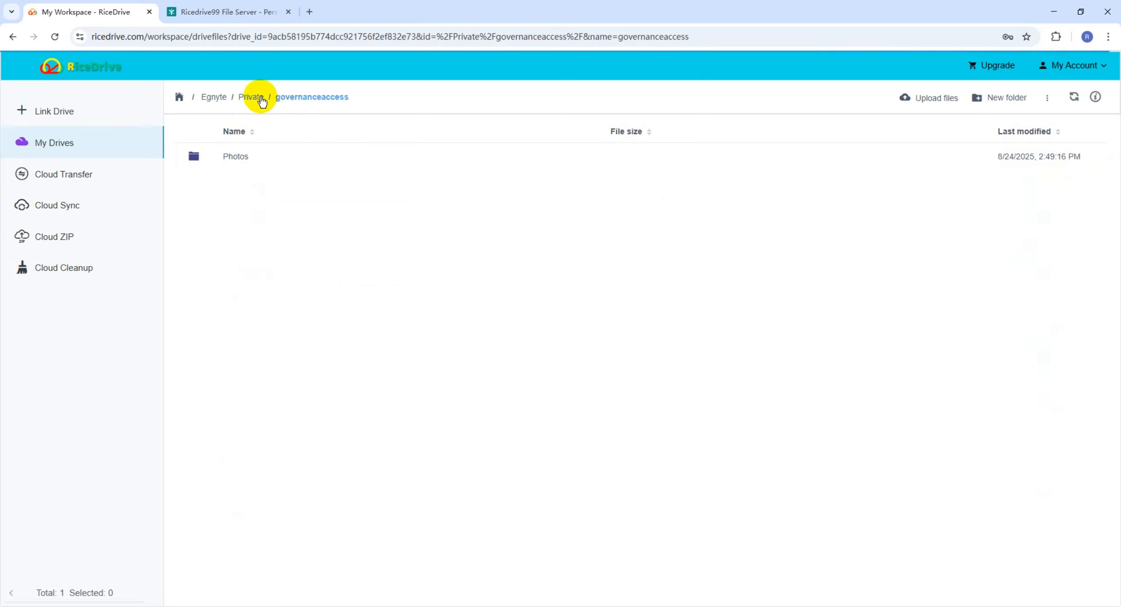
{"action": "left_click", "coordinate": [251, 97]}
{"action": "left_click", "coordinate": [215, 98]}
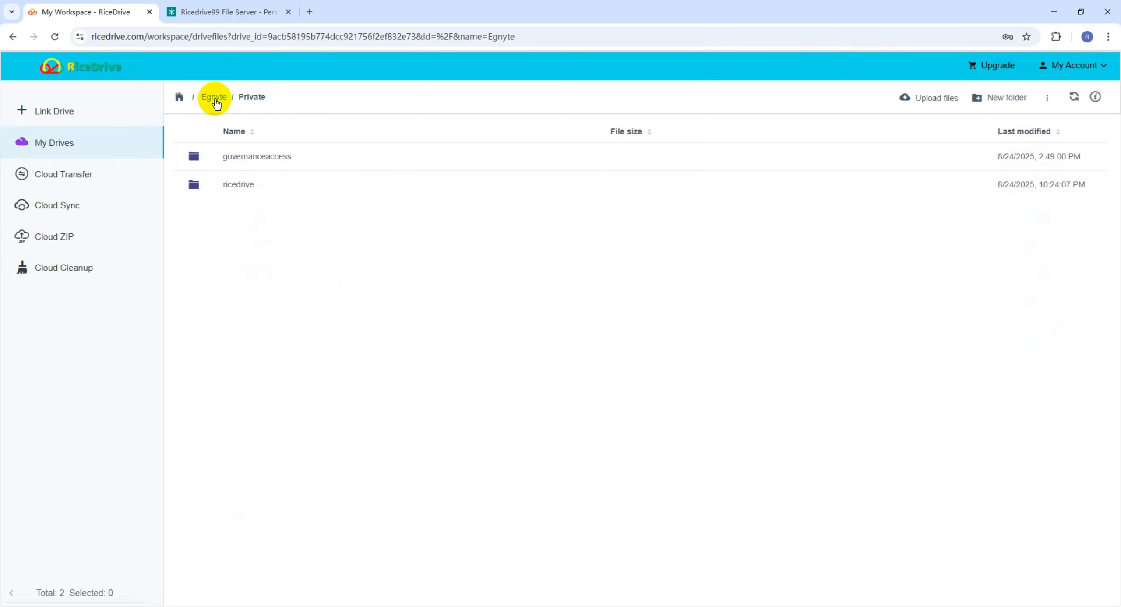
{"action": "left_click", "coordinate": [179, 96]}
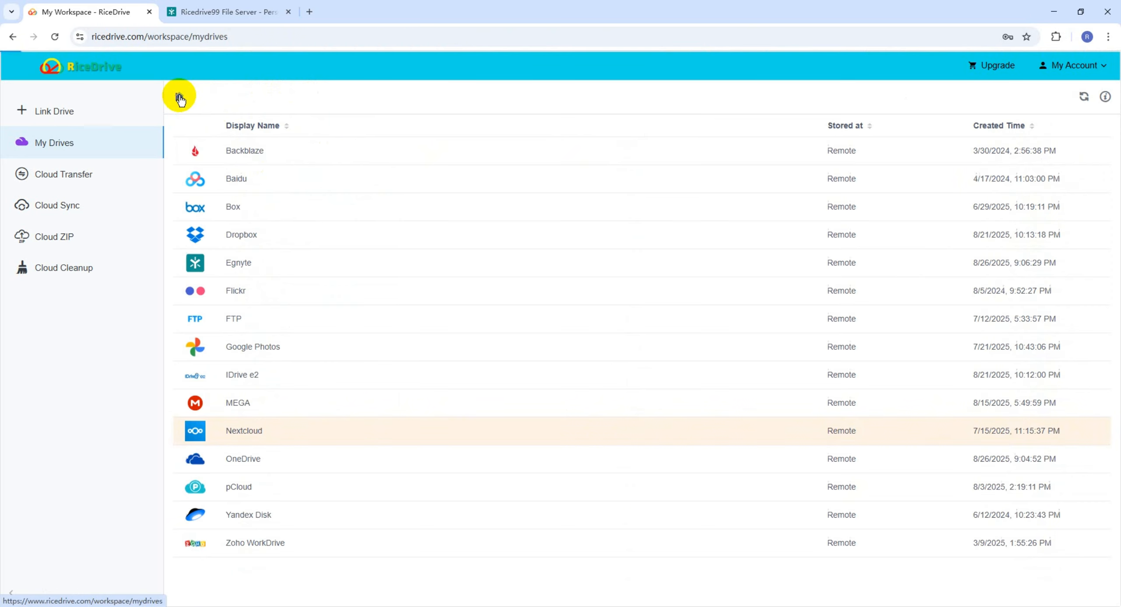
Check OneDrive's storage usage in My Drives and view the completed Cloud Transfer list
{"action": "left_click", "coordinate": [309, 266]}
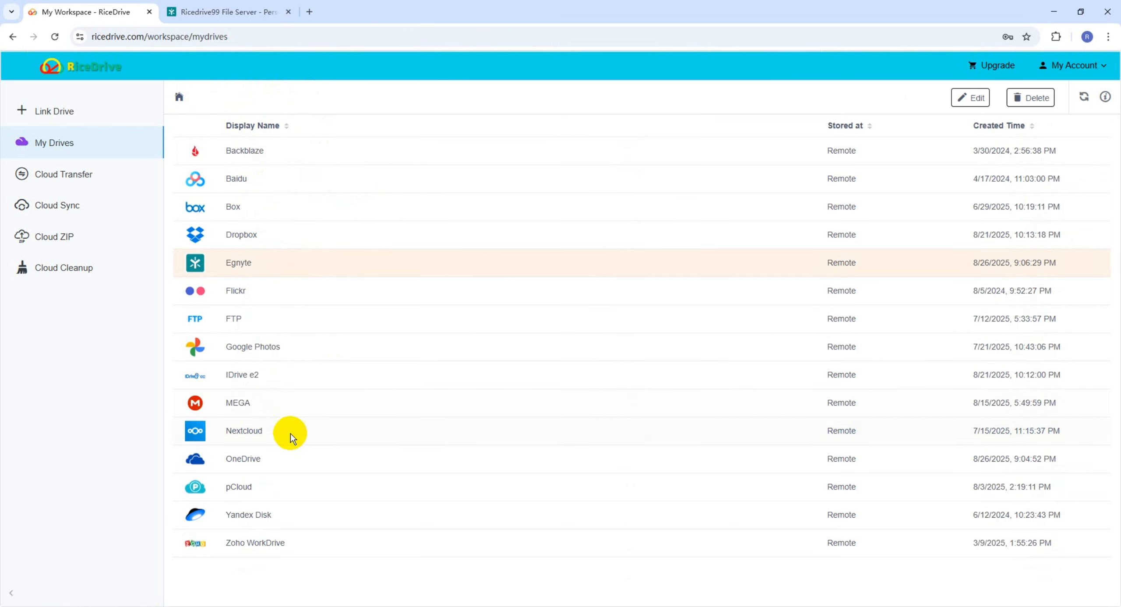
{"action": "left_click", "coordinate": [344, 455]}
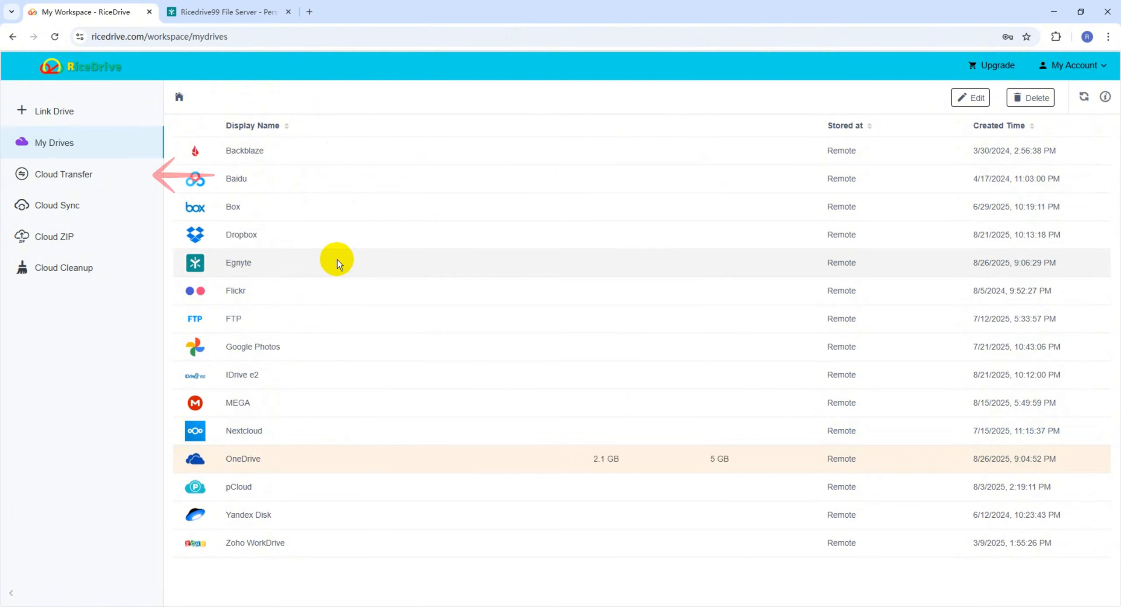
{"action": "left_click", "coordinate": [63, 180]}
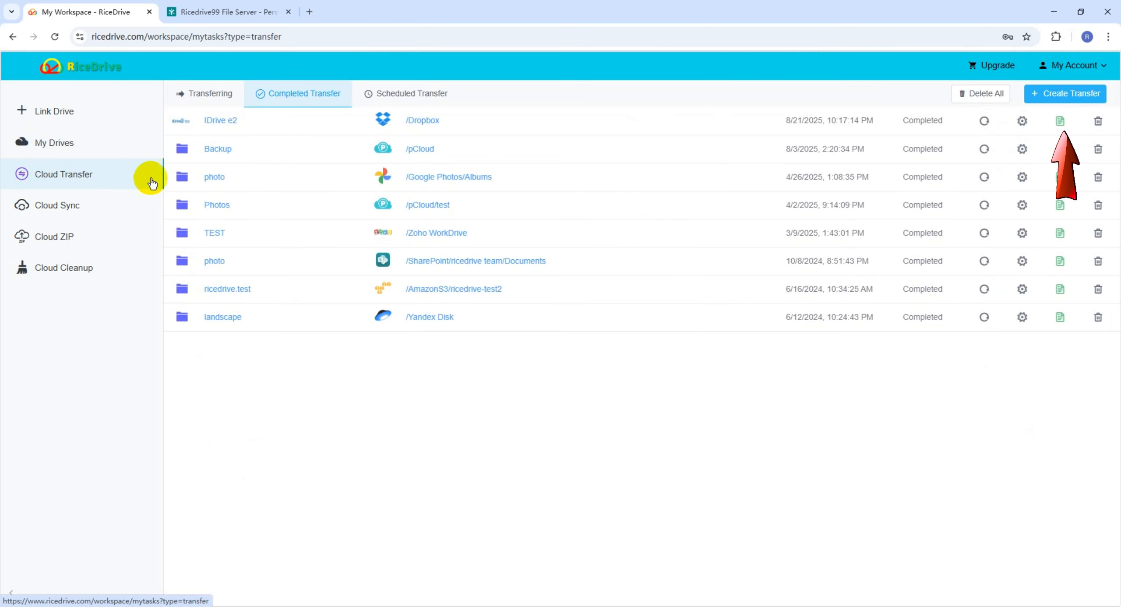
Create a new transfer with Egnyte's Private folder ticked as the source
{"action": "left_click", "coordinate": [1073, 100]}
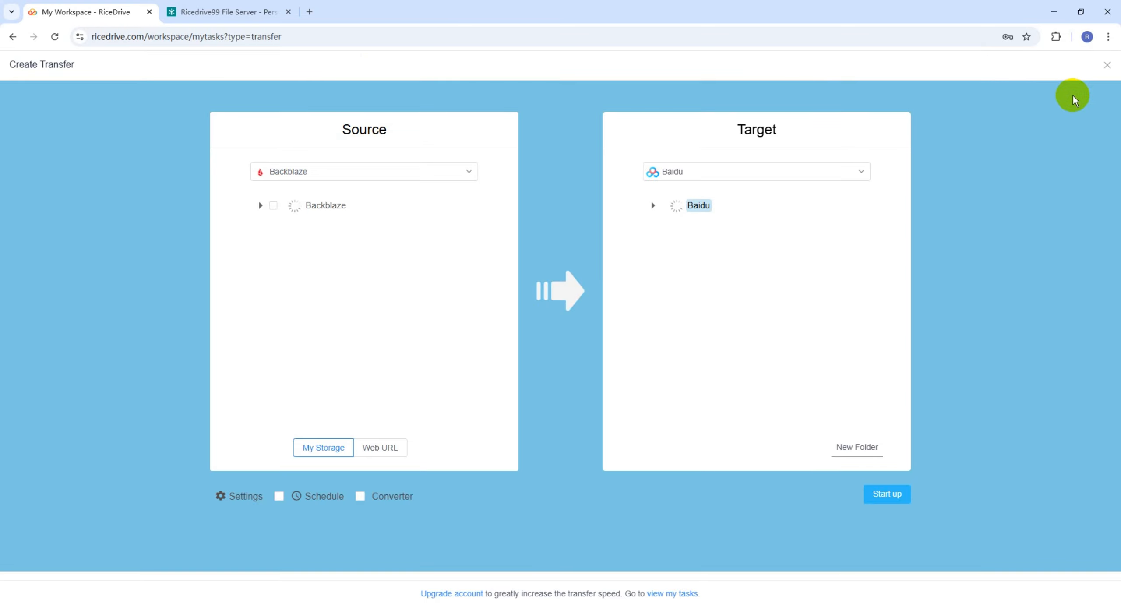
{"action": "left_click_drag", "start_coordinate": [343, 130], "coordinate": [392, 133]}
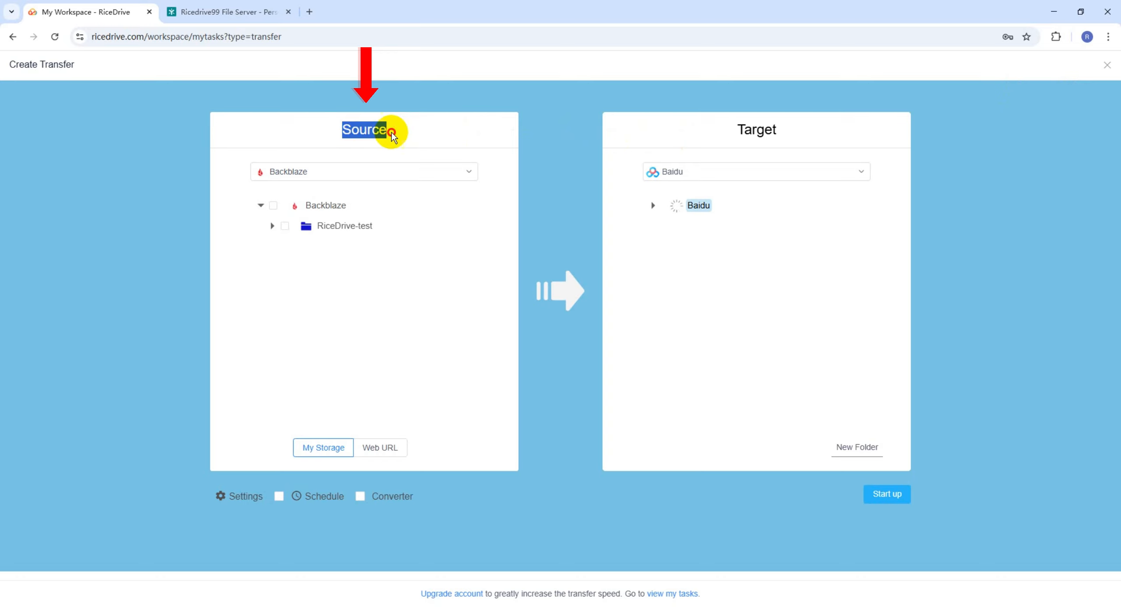
{"action": "left_click", "coordinate": [350, 180]}
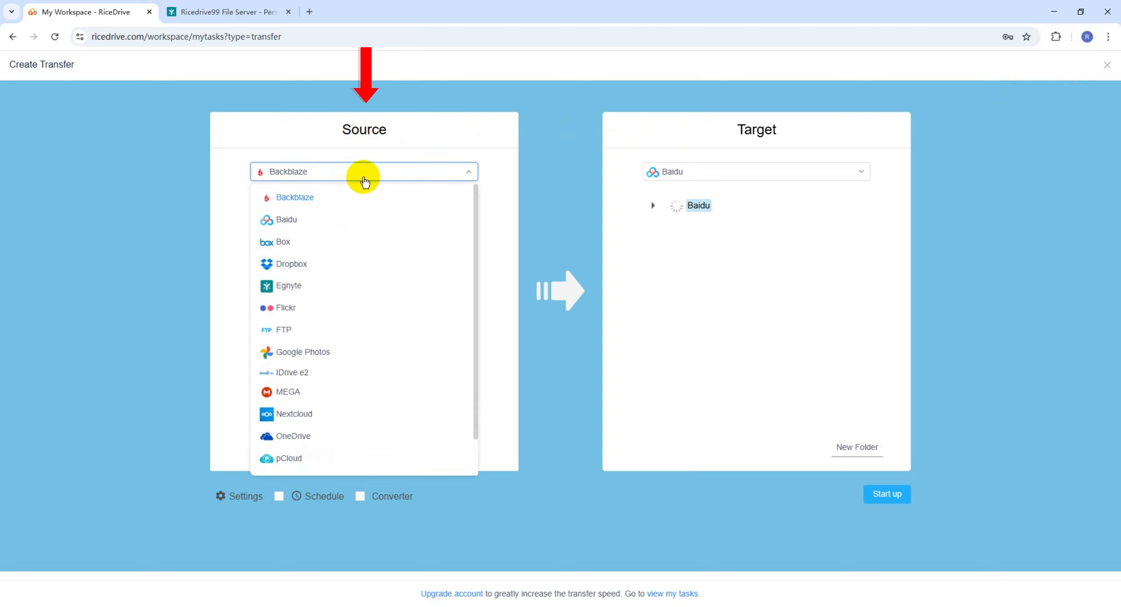
{"action": "left_click", "coordinate": [298, 289]}
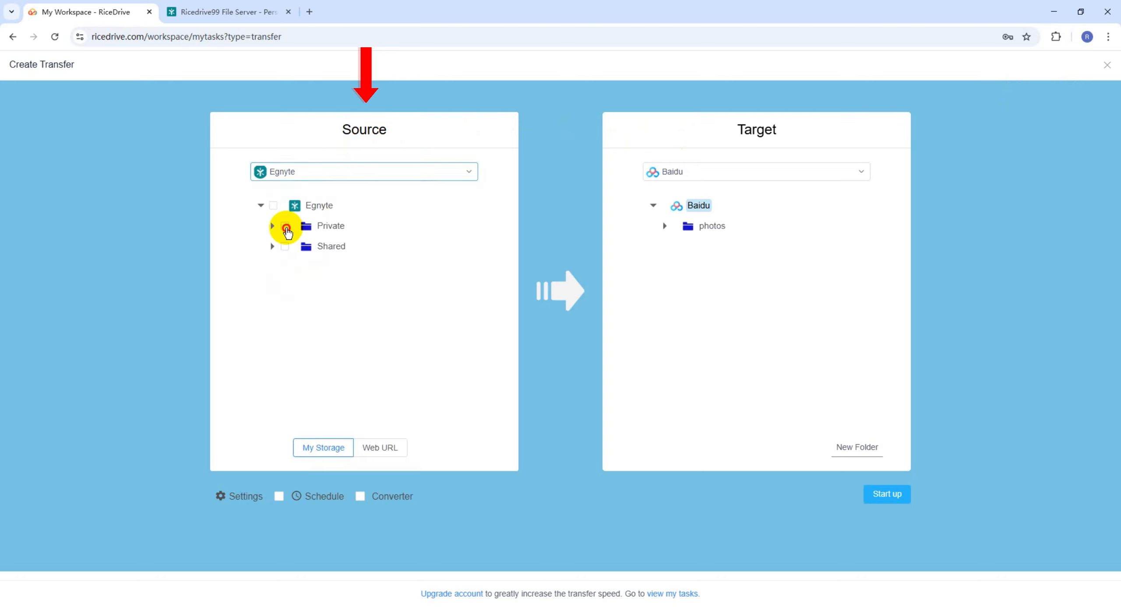
{"action": "left_click", "coordinate": [285, 227]}
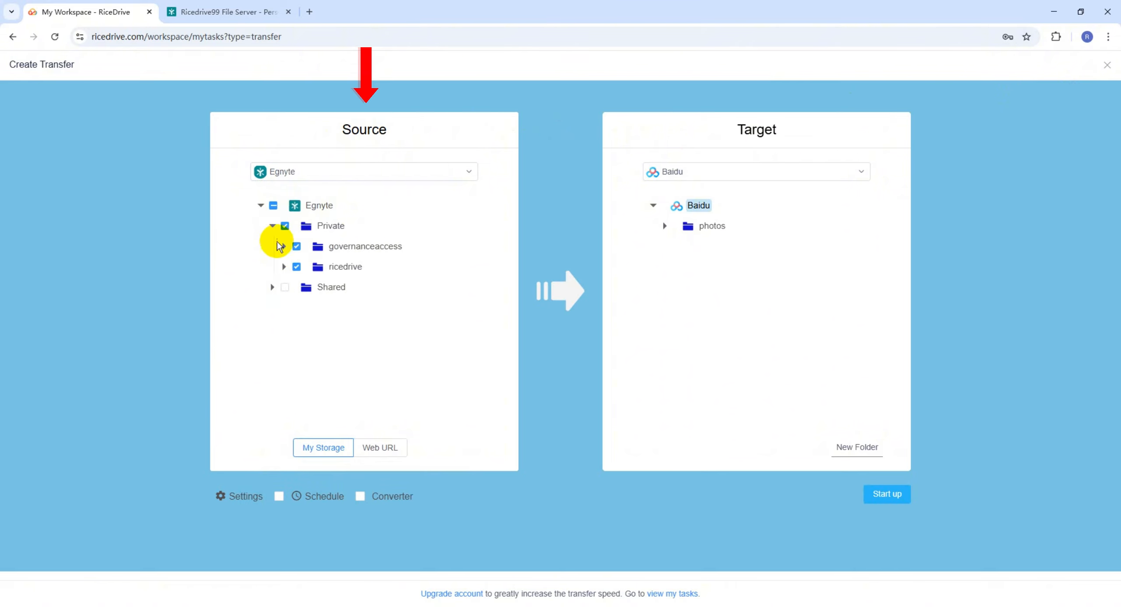
{"action": "left_click", "coordinate": [281, 264]}
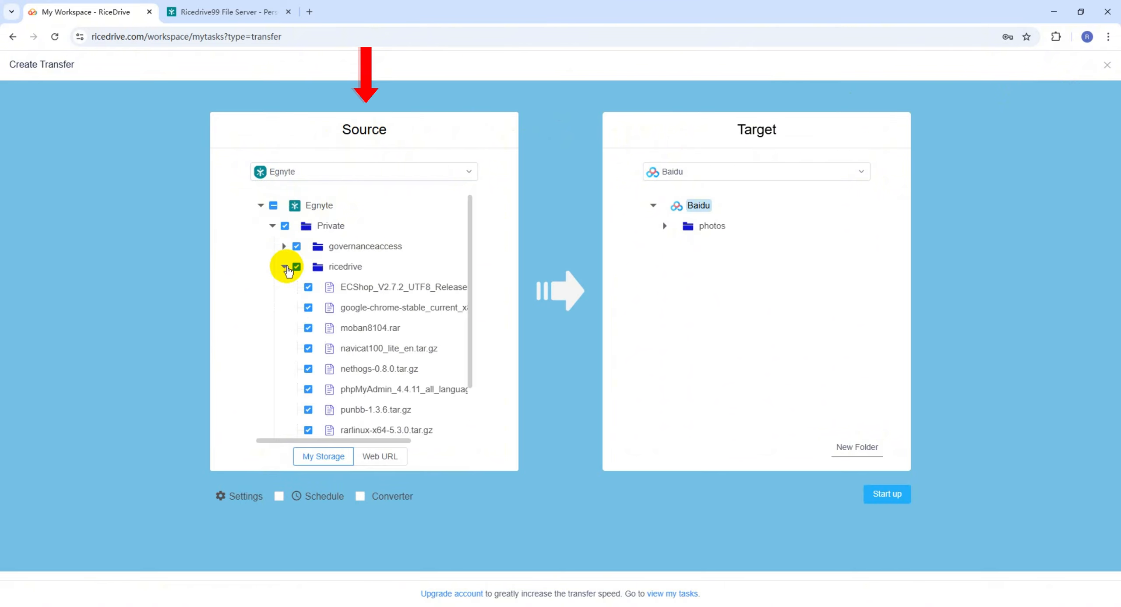
{"action": "left_click", "coordinate": [284, 268]}
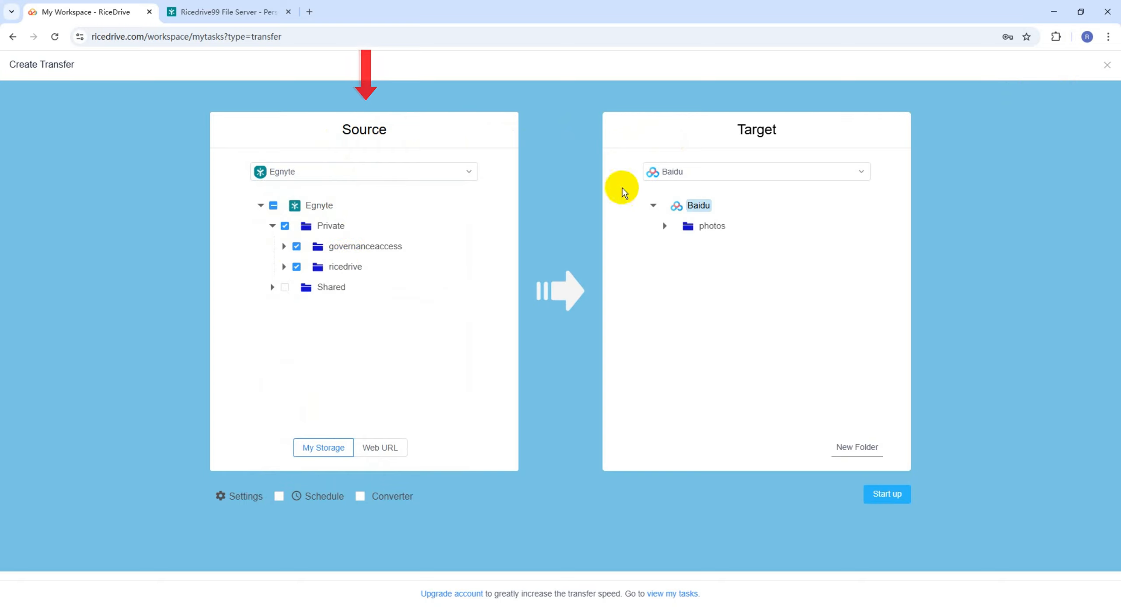
Set the OneDrive root folder as the transfer target
{"action": "left_click_drag", "start_coordinate": [736, 132], "coordinate": [792, 132]}
{"action": "left_click", "coordinate": [792, 133]}
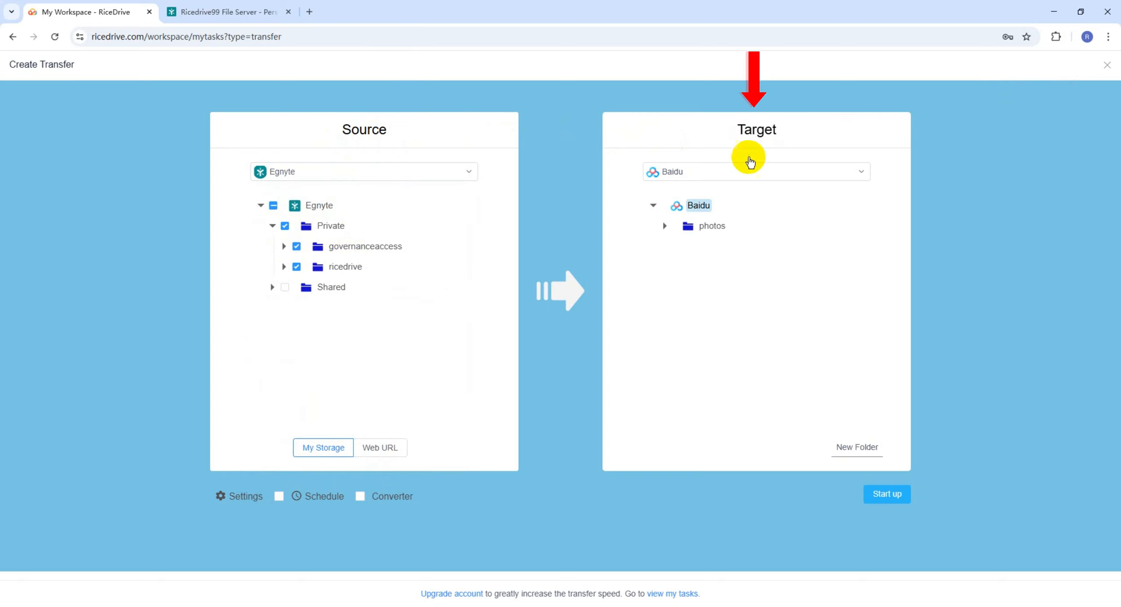
{"action": "left_click", "coordinate": [754, 173]}
{"action": "left_click", "coordinate": [699, 421]}
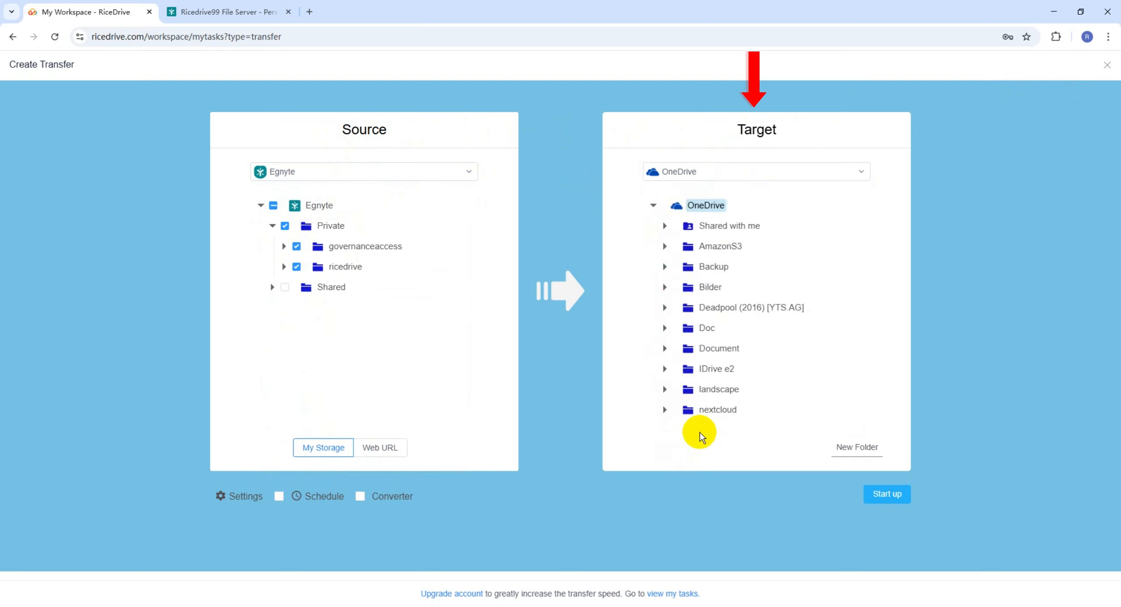
{"action": "left_click", "coordinate": [712, 410]}
{"action": "left_click", "coordinate": [719, 349]}
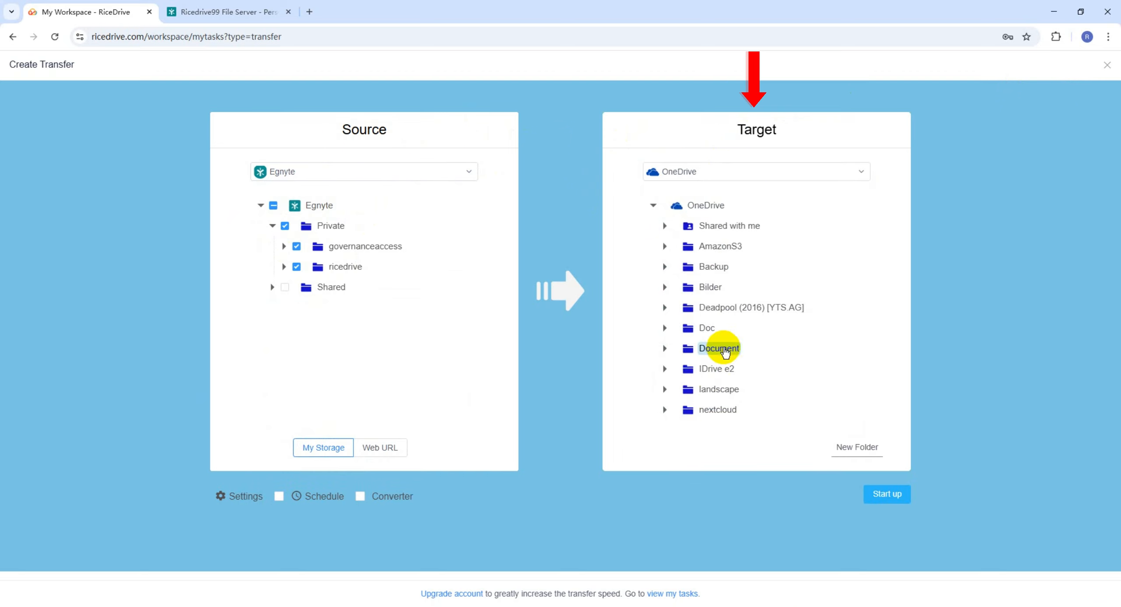
{"action": "left_click", "coordinate": [711, 206]}
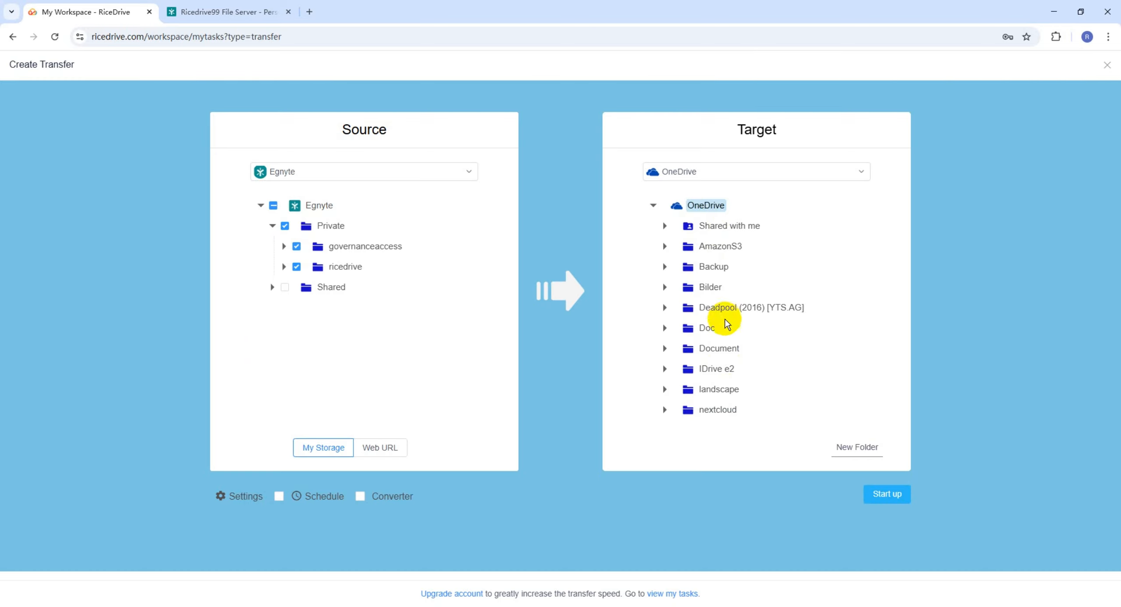
{"action": "left_click", "coordinate": [245, 496]}
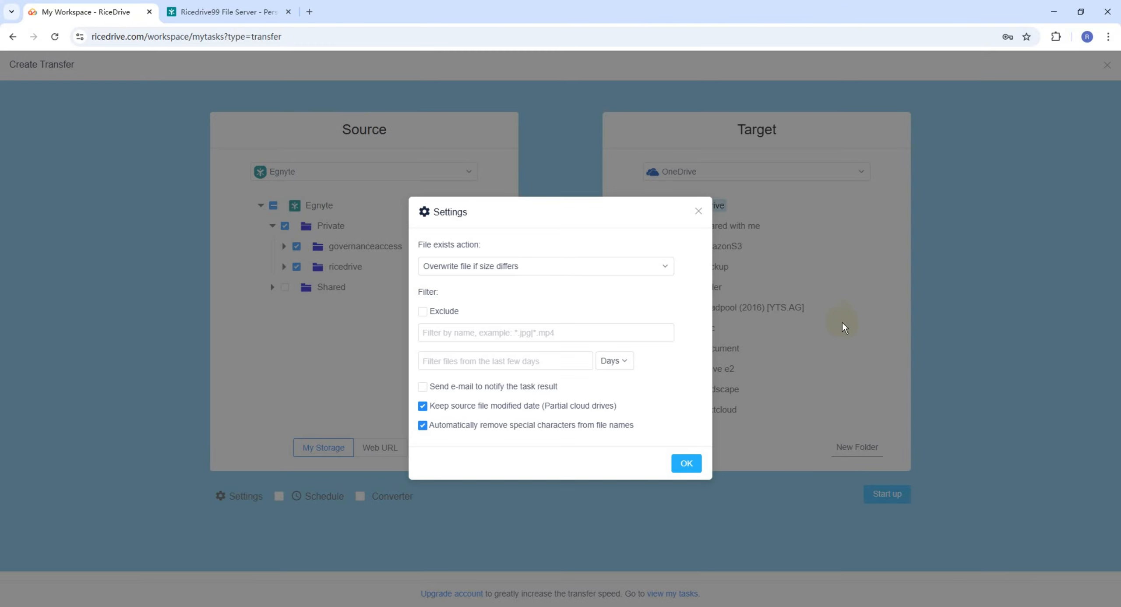
{"action": "left_click", "coordinate": [618, 274]}
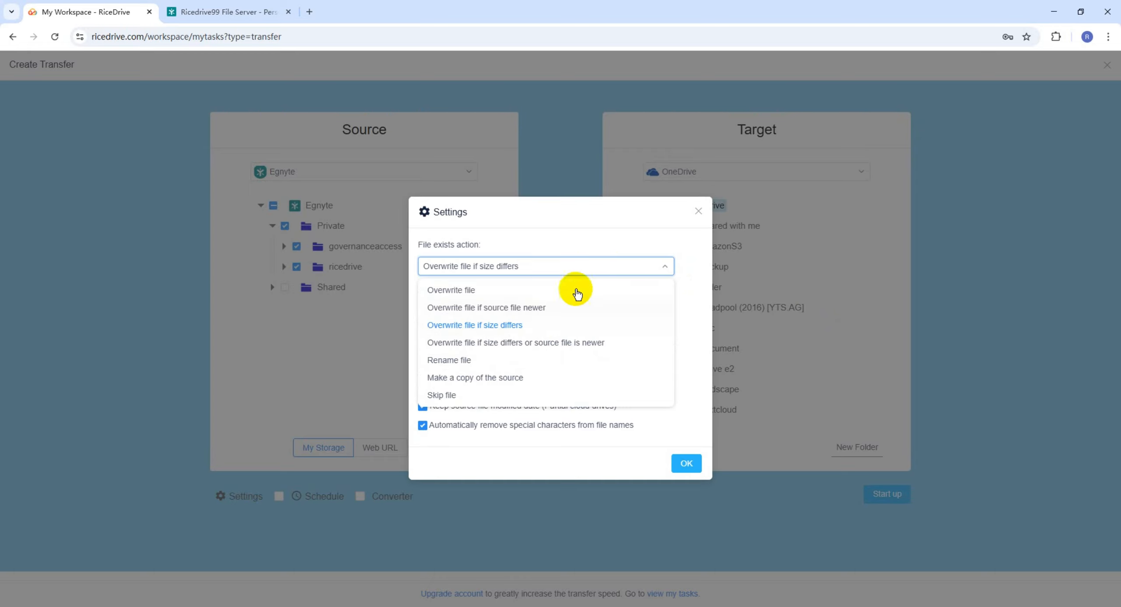
{"action": "left_click", "coordinate": [591, 265]}
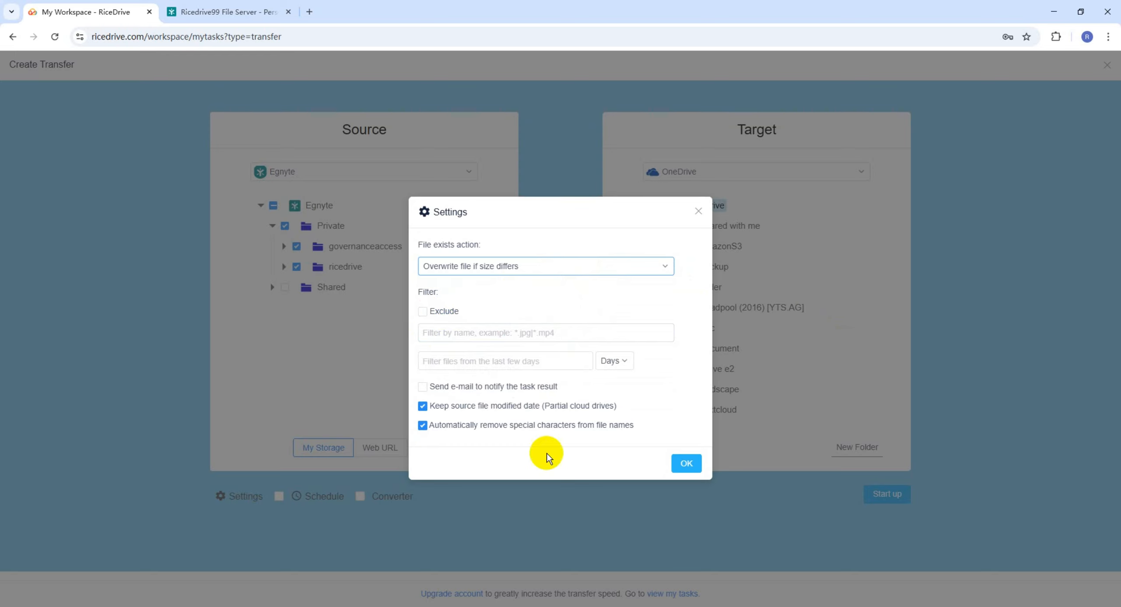
{"action": "left_click", "coordinate": [698, 213]}
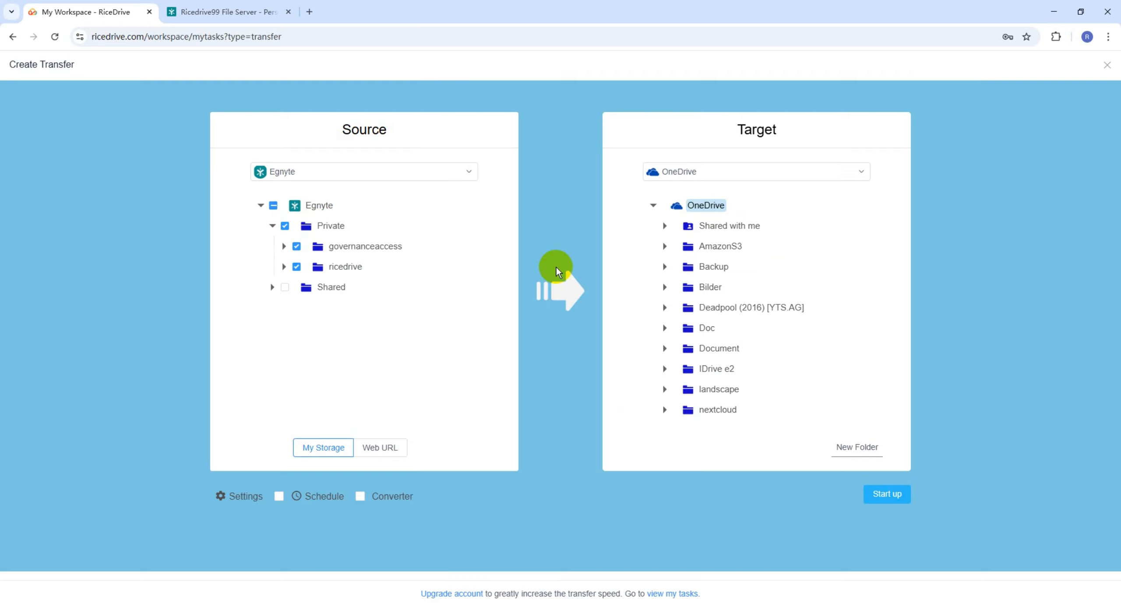
{"action": "left_click", "coordinate": [314, 498]}
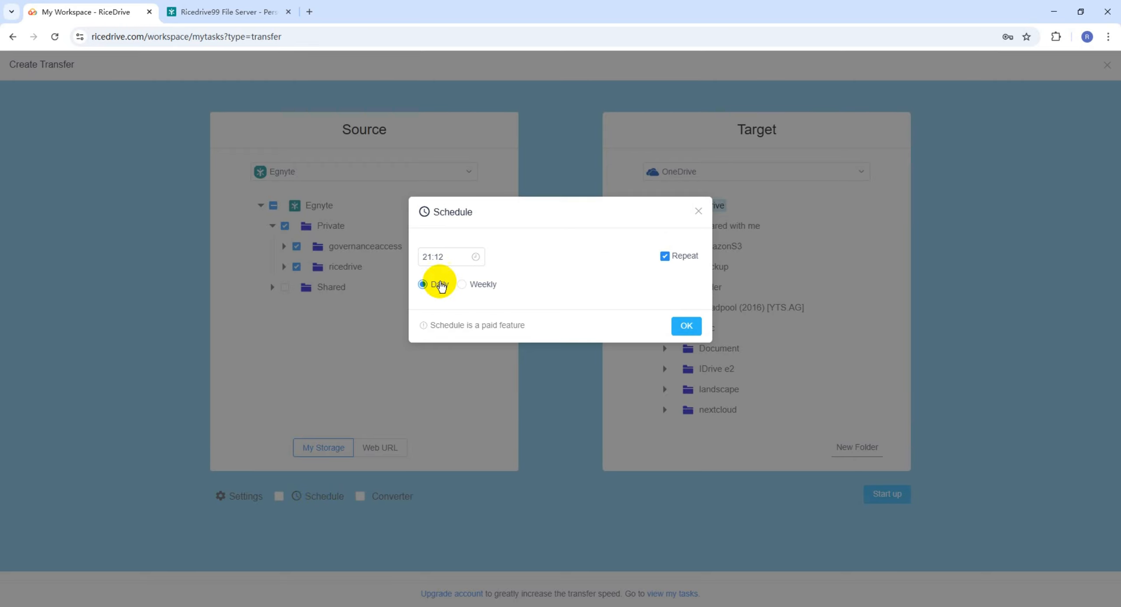
{"action": "left_click", "coordinate": [467, 286]}
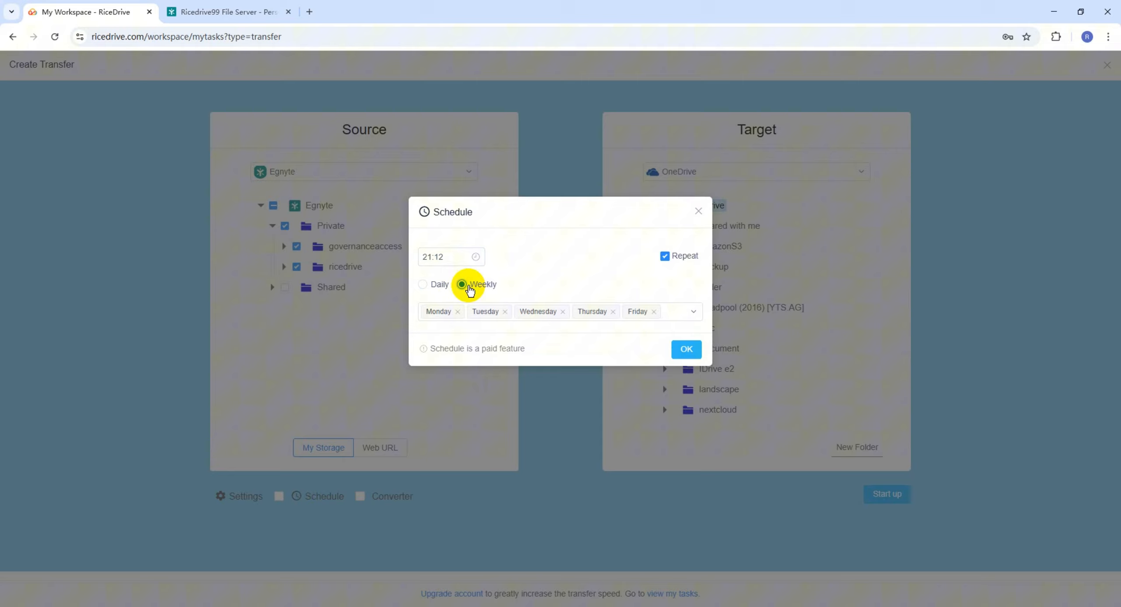
{"action": "left_click", "coordinate": [431, 286]}
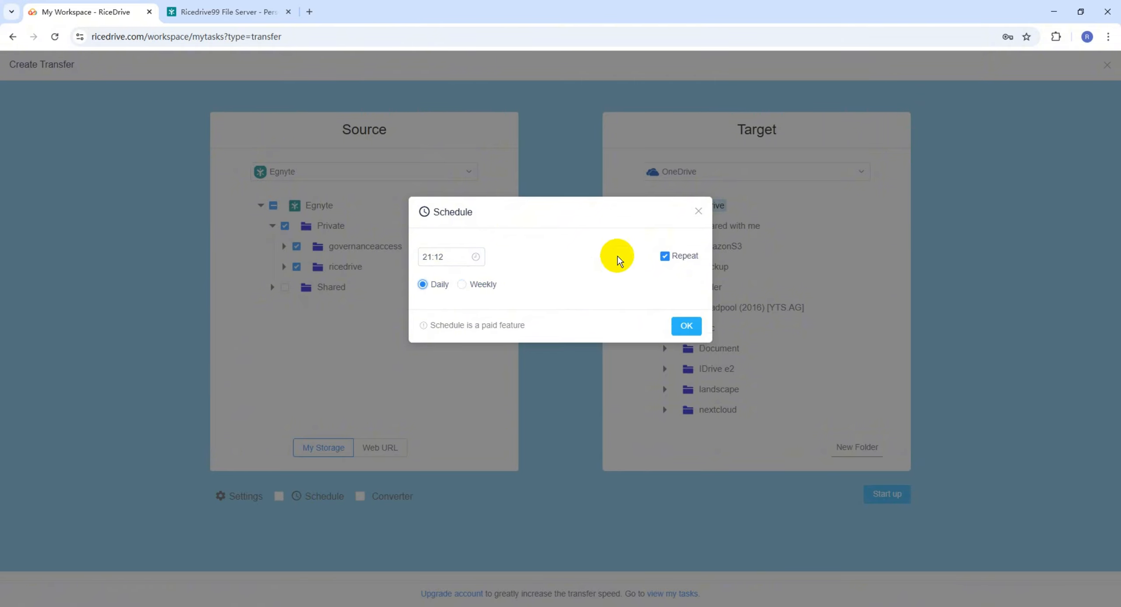
{"action": "left_click", "coordinate": [698, 212]}
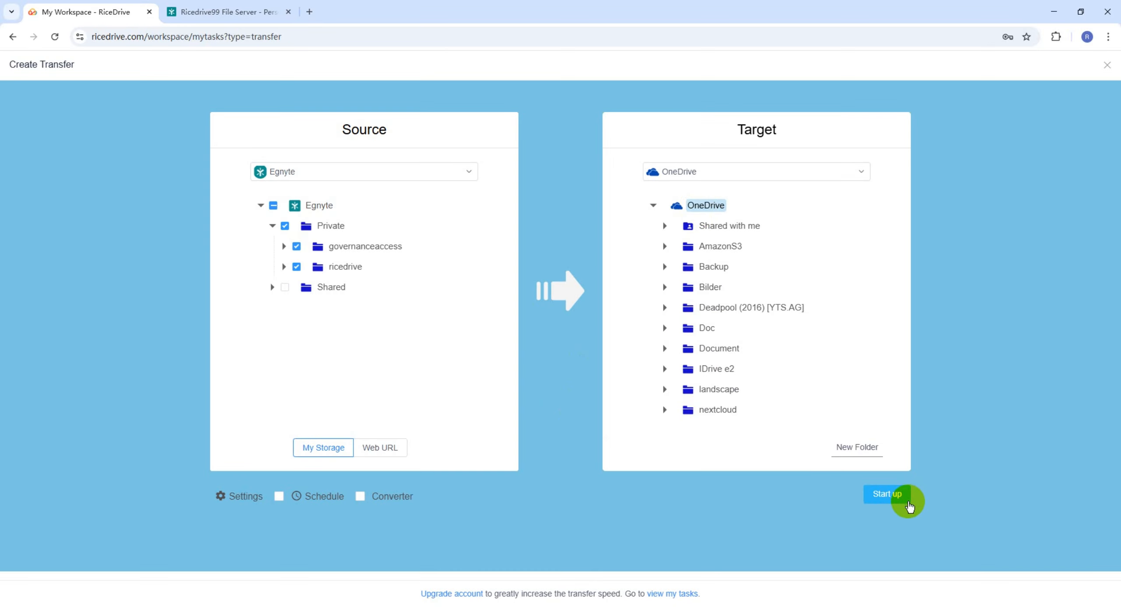
Start the Egnyte Private-to-OneDrive transfer and follow it in the task list until done
{"action": "left_click", "coordinate": [885, 499]}
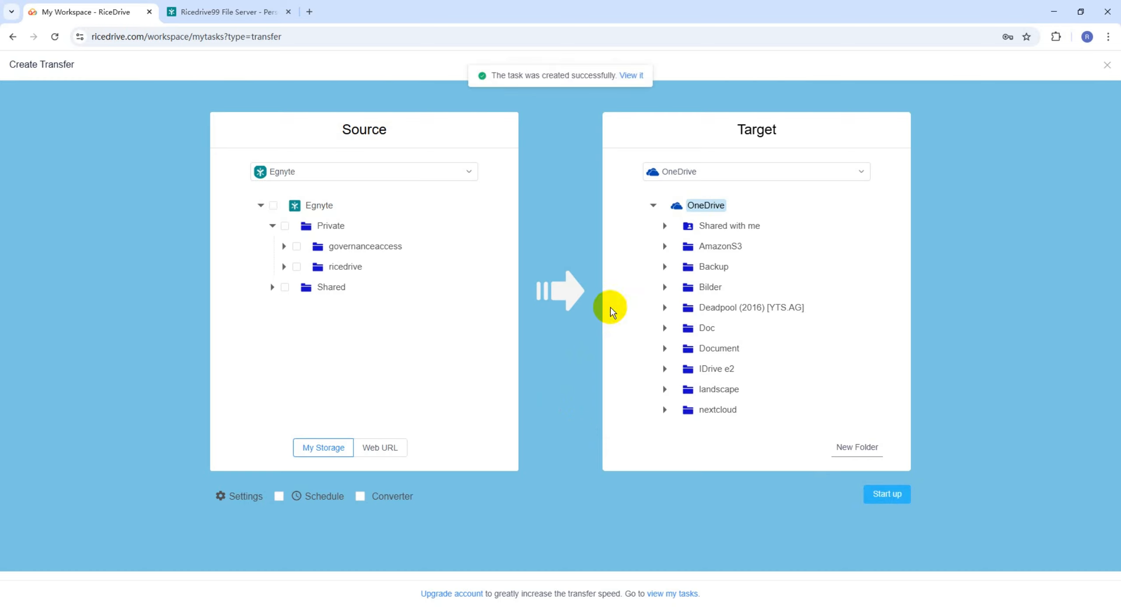
{"action": "left_click", "coordinate": [635, 78]}
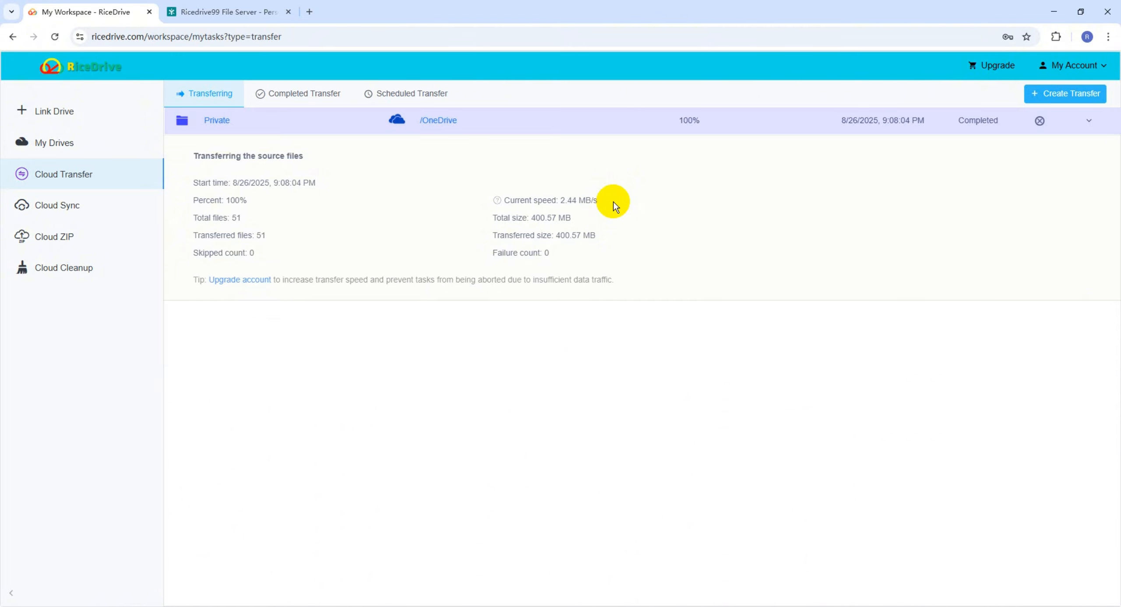
Verify the Private transfer log shows Result: Success, then open /OneDrive to see the new Private folder
{"action": "left_click", "coordinate": [290, 96]}
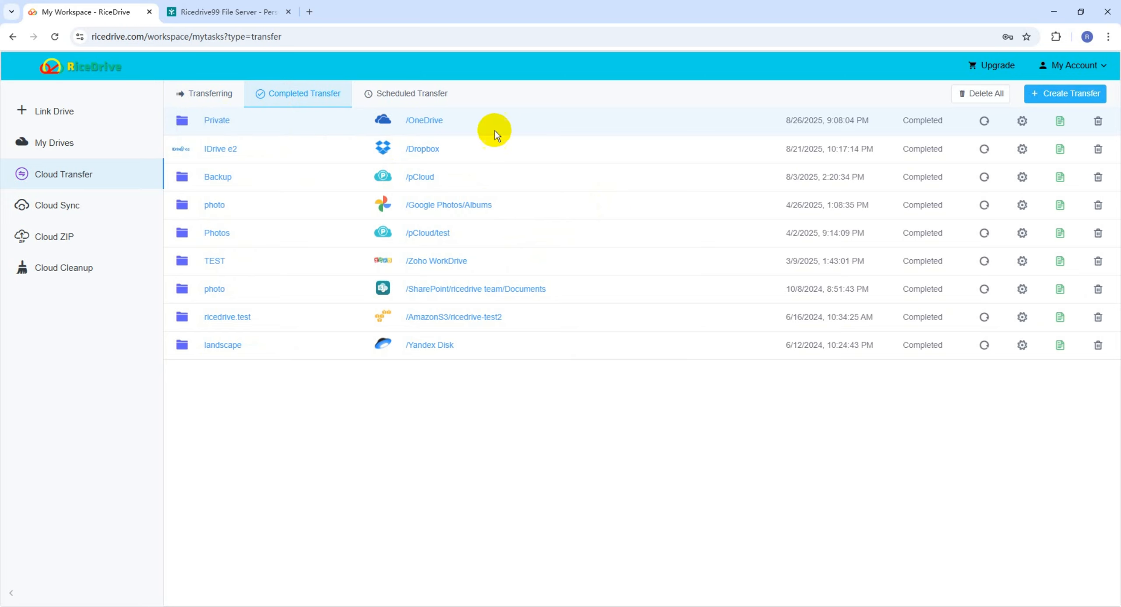
{"action": "left_click", "coordinate": [1058, 122]}
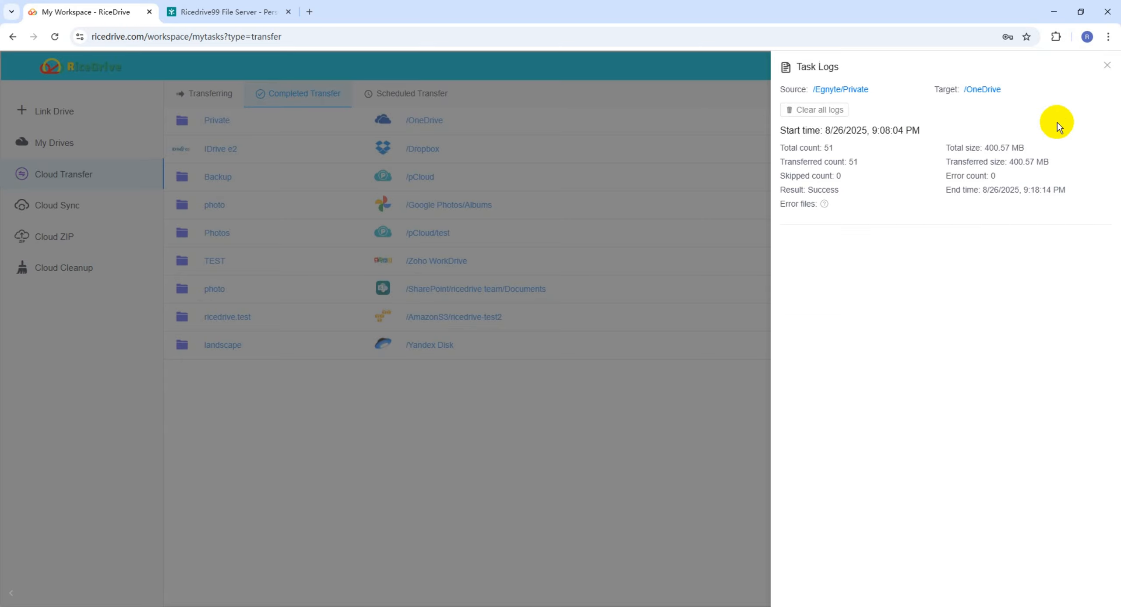
{"action": "double_click", "coordinate": [831, 188]}
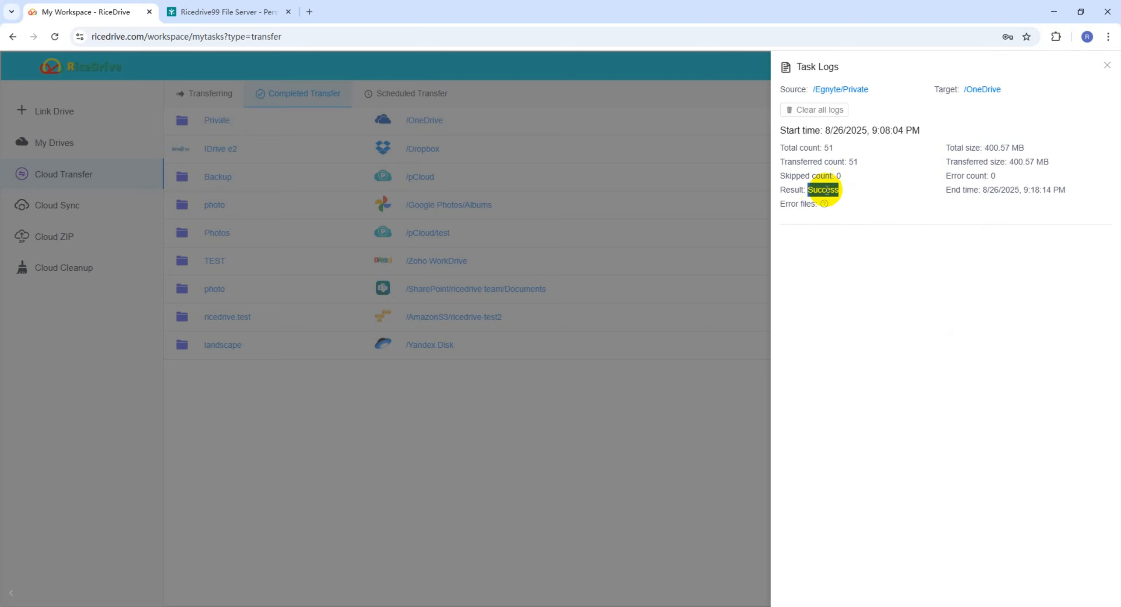
{"action": "left_click", "coordinate": [846, 194]}
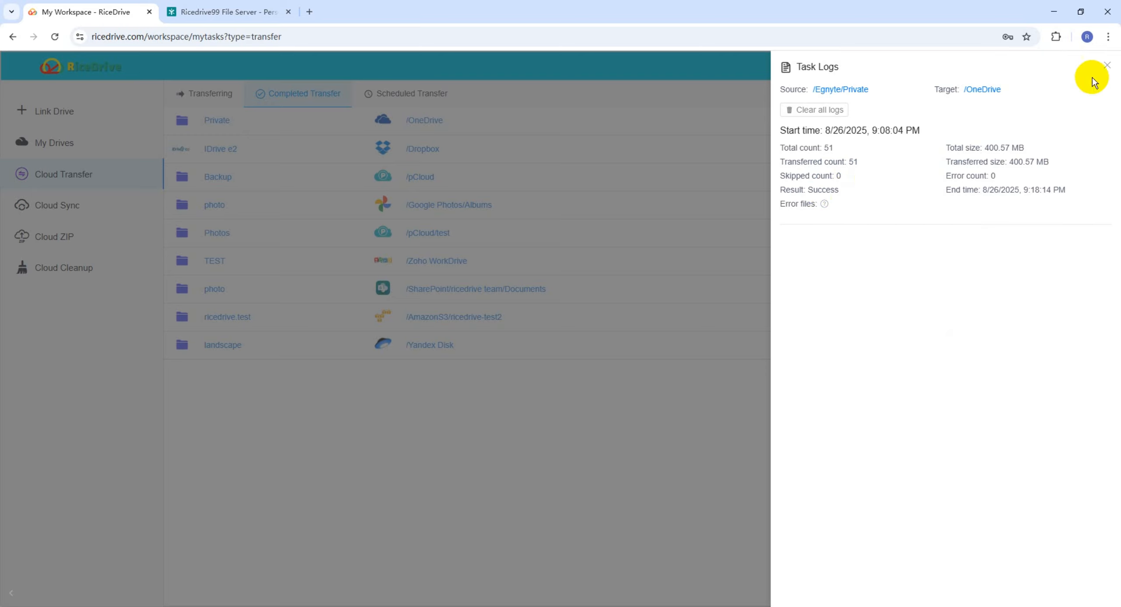
{"action": "left_click", "coordinate": [1106, 65]}
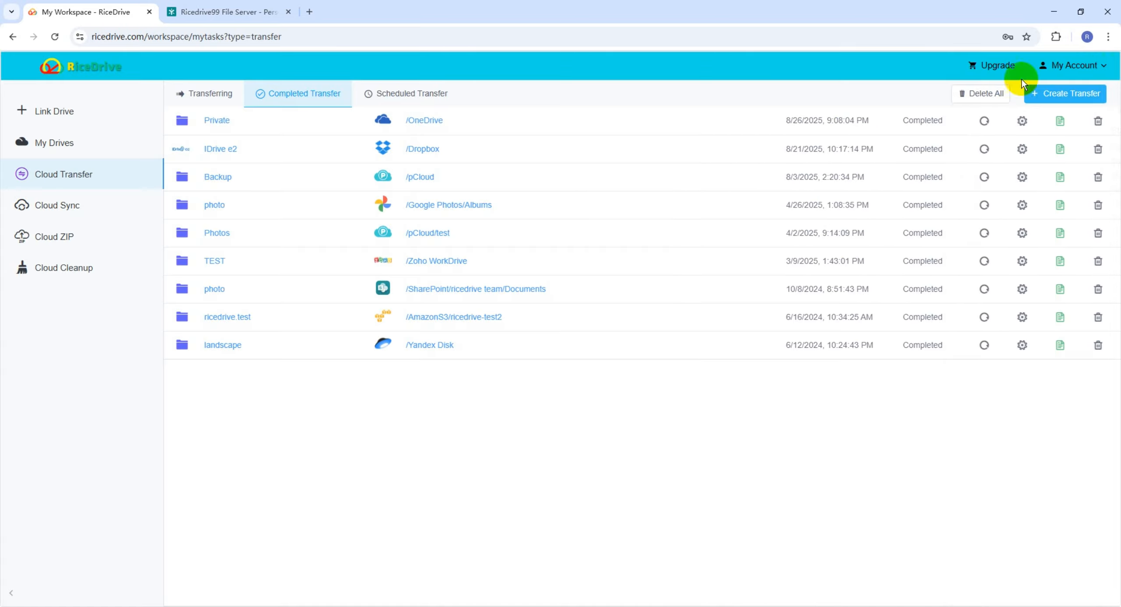
{"action": "left_click", "coordinate": [432, 122]}
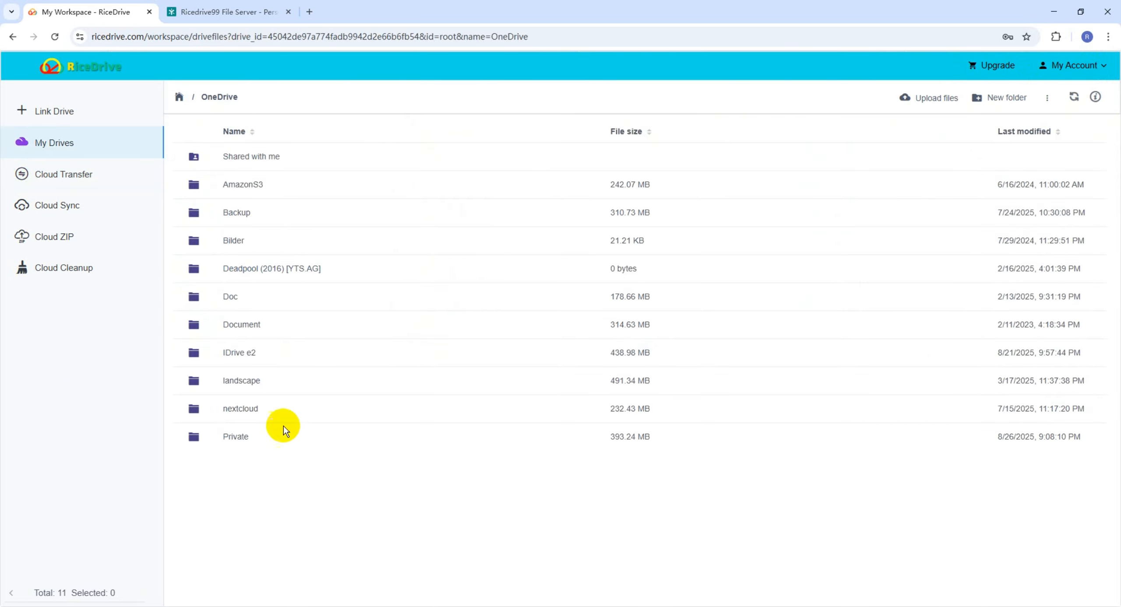
Open OneDrive's transferred Private folder and view the ricedrive folder's 10 files
{"action": "left_click", "coordinate": [299, 436]}
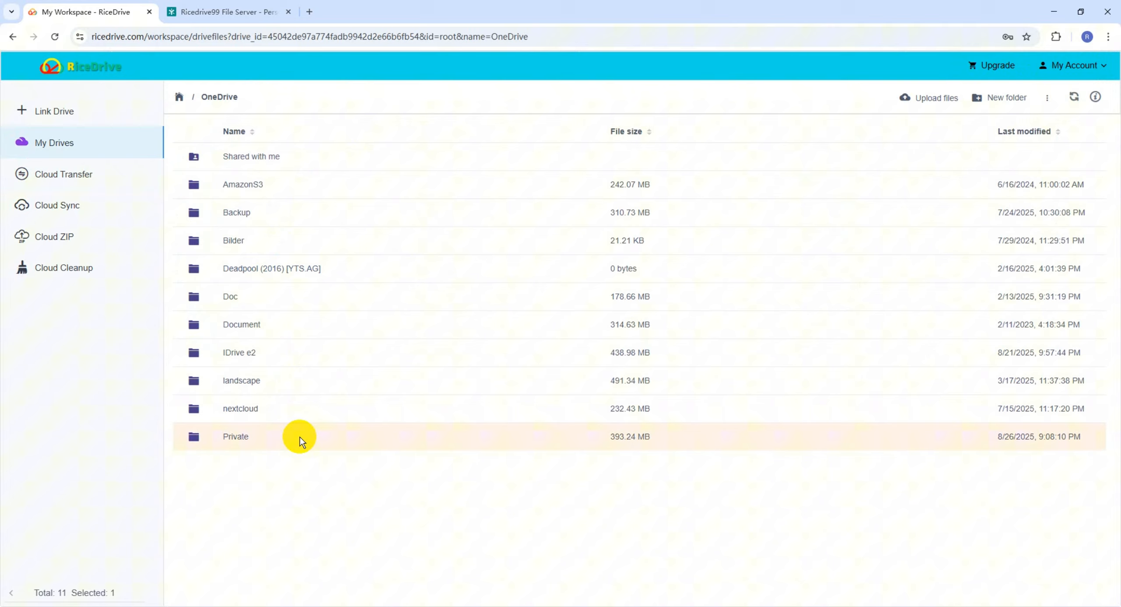
{"action": "left_click", "coordinate": [243, 437]}
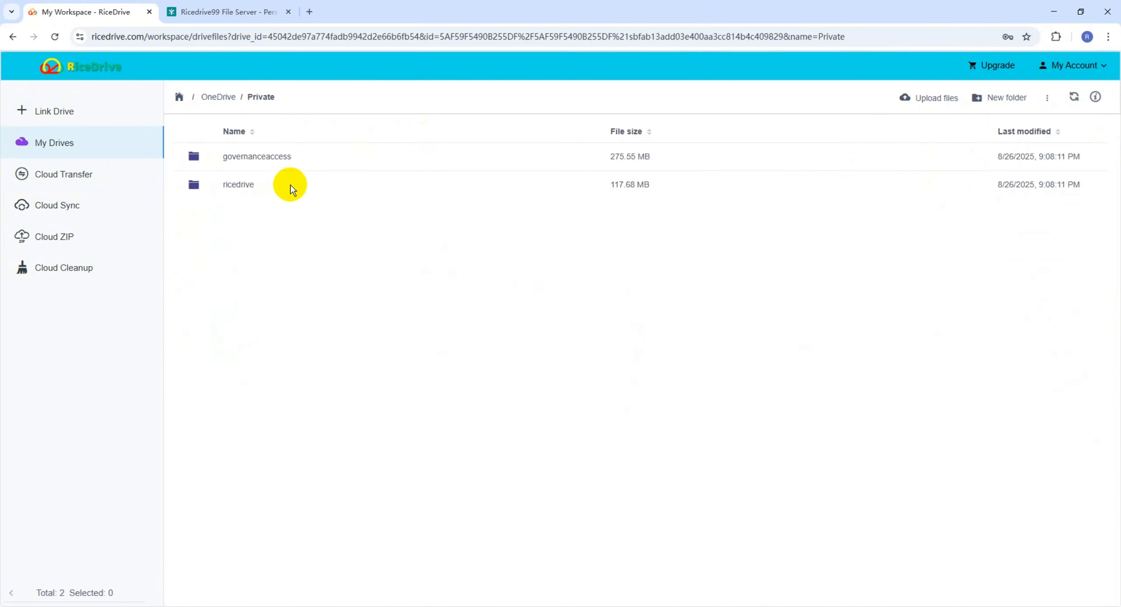
{"action": "left_click", "coordinate": [291, 185]}
{"action": "left_click", "coordinate": [243, 185]}
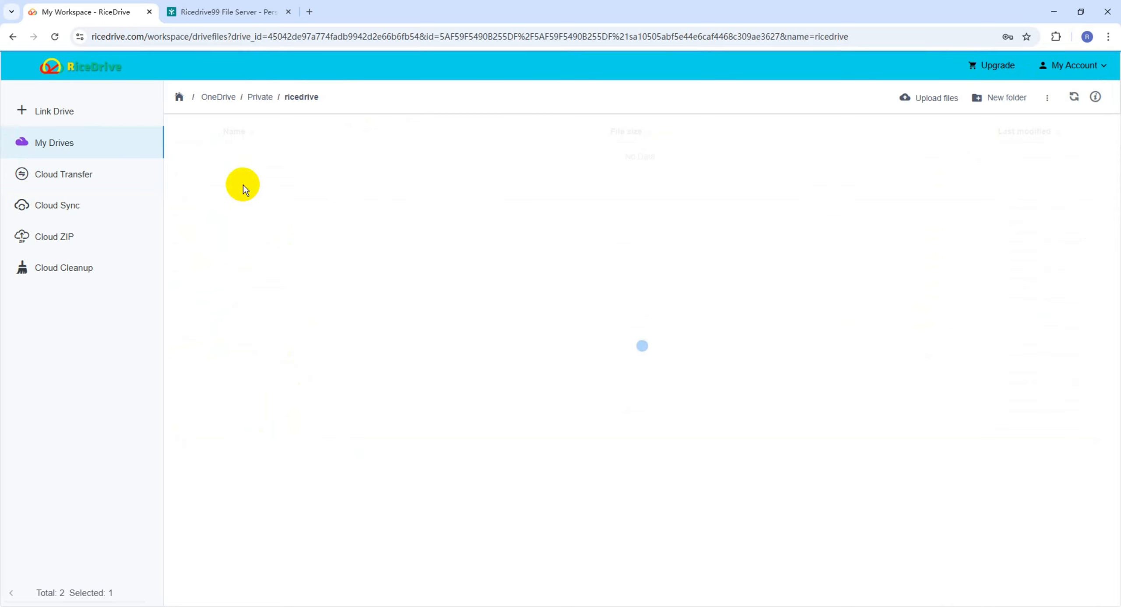
Check the 37 photos in governanceaccess > Photos, then return to the linked drives list
{"action": "left_click", "coordinate": [258, 97]}
{"action": "left_click", "coordinate": [260, 155]}
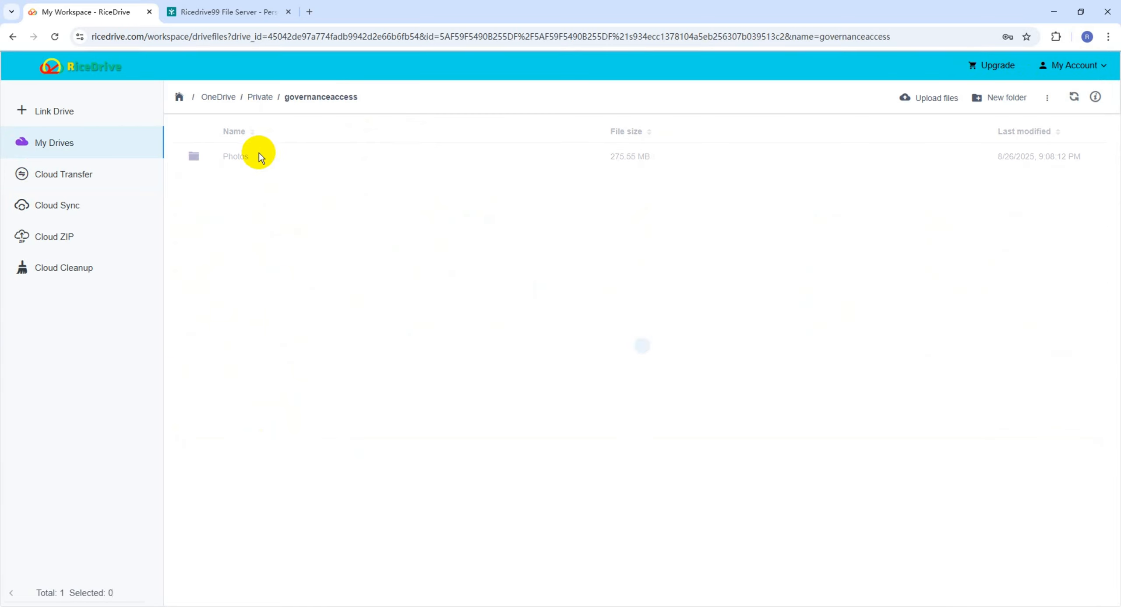
{"action": "left_click", "coordinate": [247, 162]}
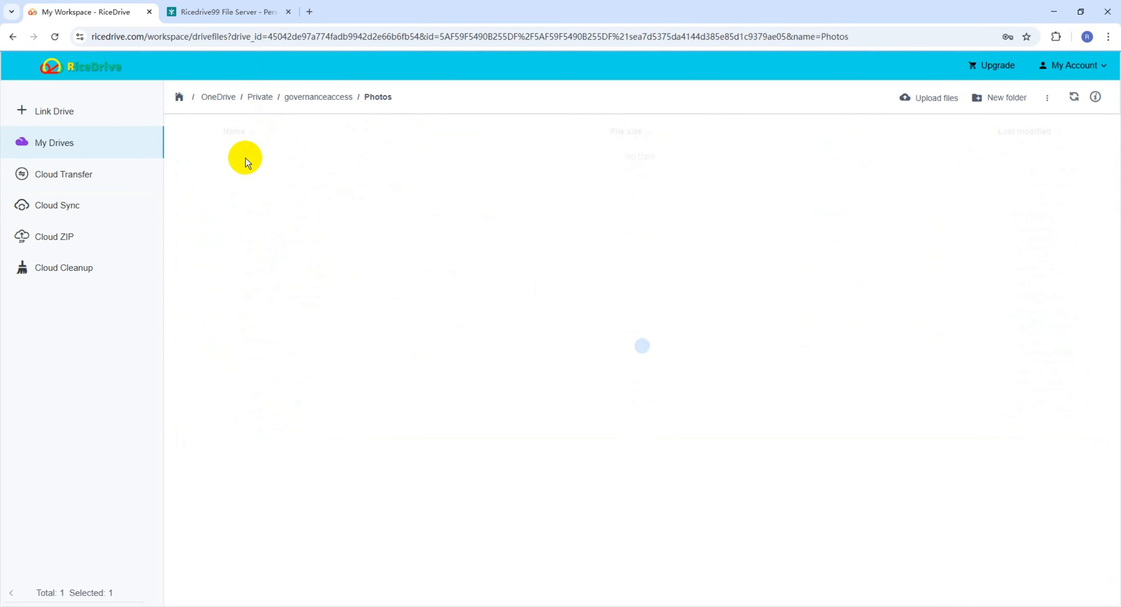
{"action": "left_click", "coordinate": [297, 102]}
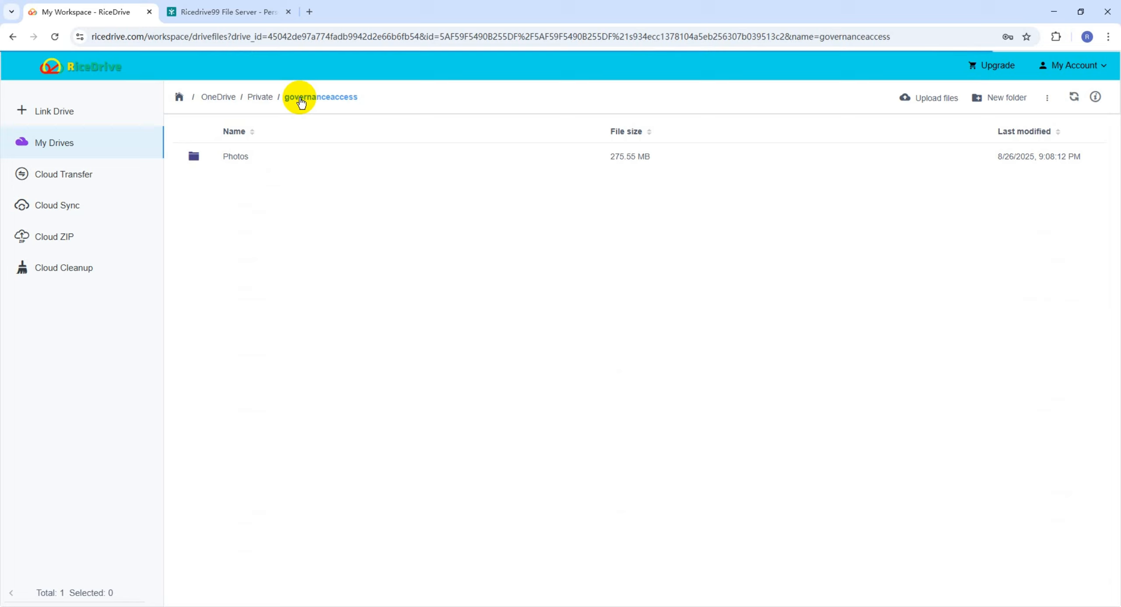
{"action": "left_click", "coordinate": [262, 97]}
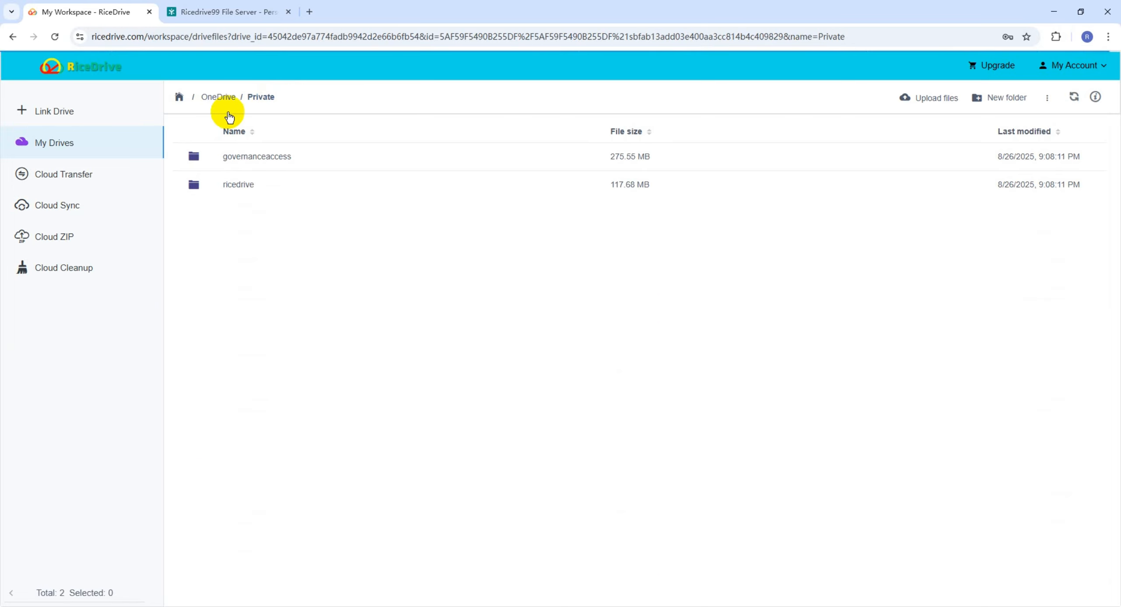
{"action": "left_click", "coordinate": [211, 98]}
{"action": "left_click", "coordinate": [180, 96]}
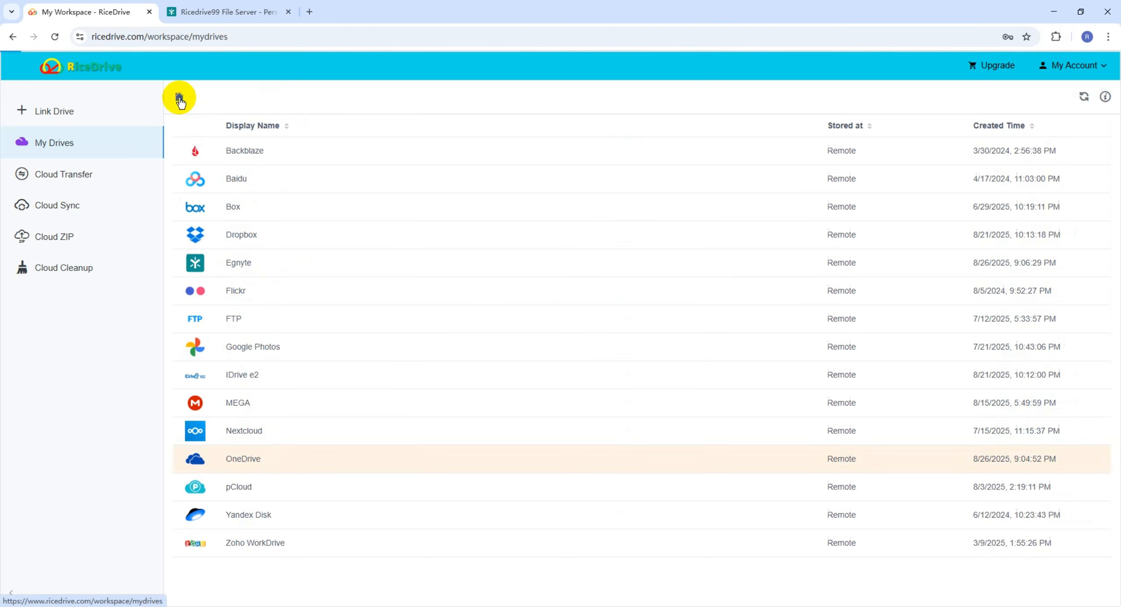